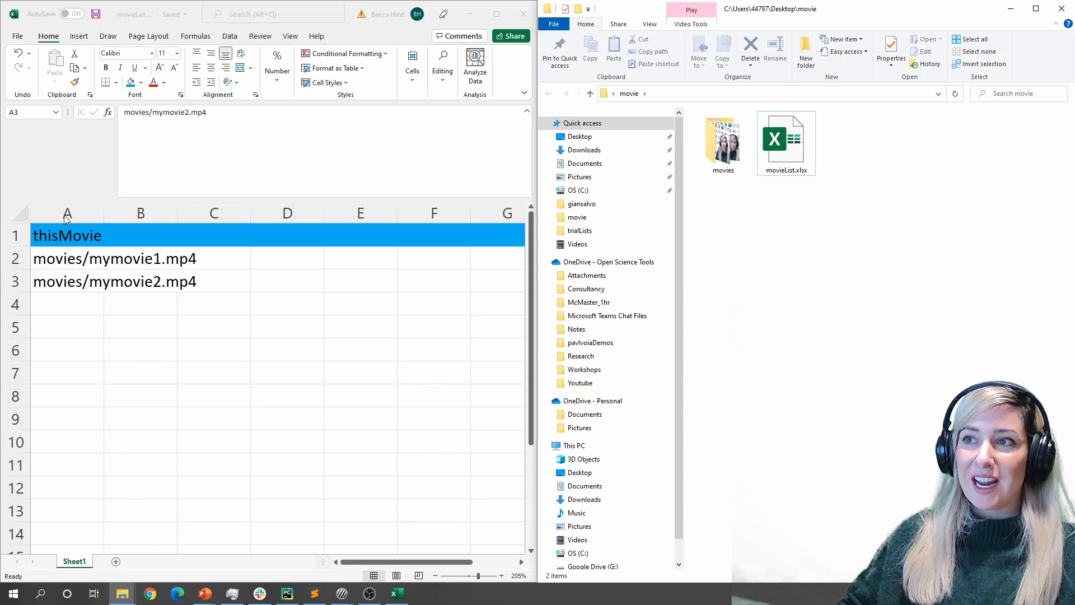
# Step: Select the thisMovie column in the spreadsheet, then switch to PsychoPy Builder and enlarge the Flow area
pyautogui.click(66, 216)
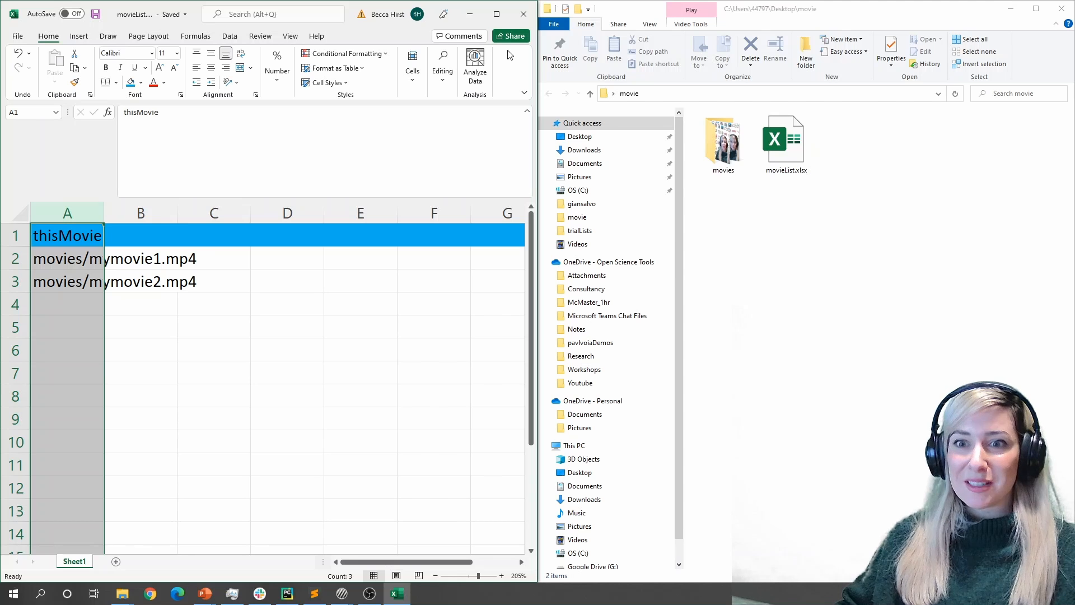
pyautogui.click(342, 593)
pyautogui.click(383, 571)
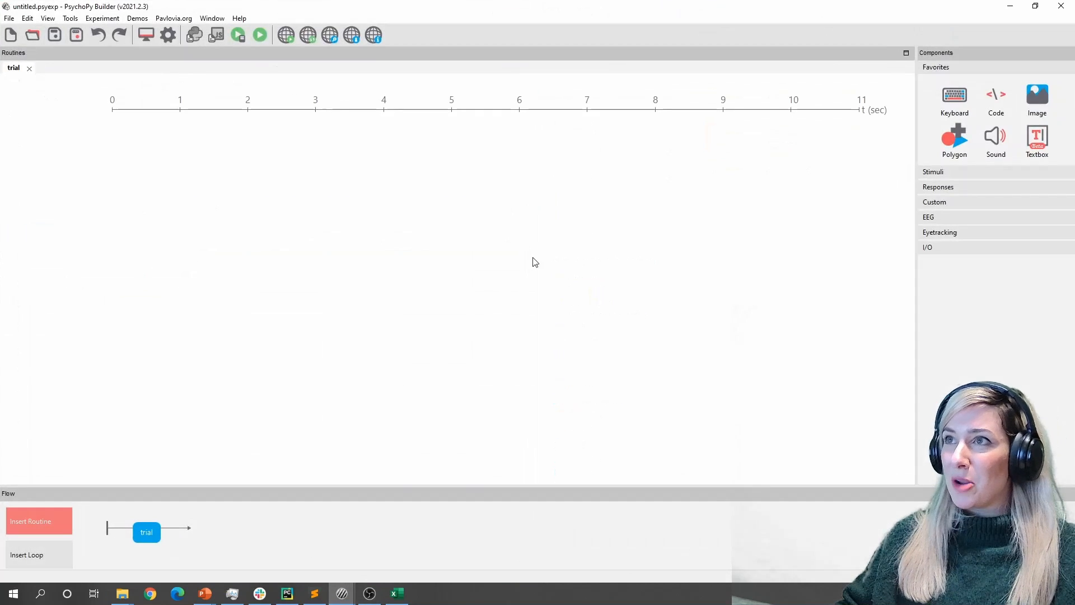
pyautogui.moveTo(312, 487); pyautogui.dragTo(315, 459)
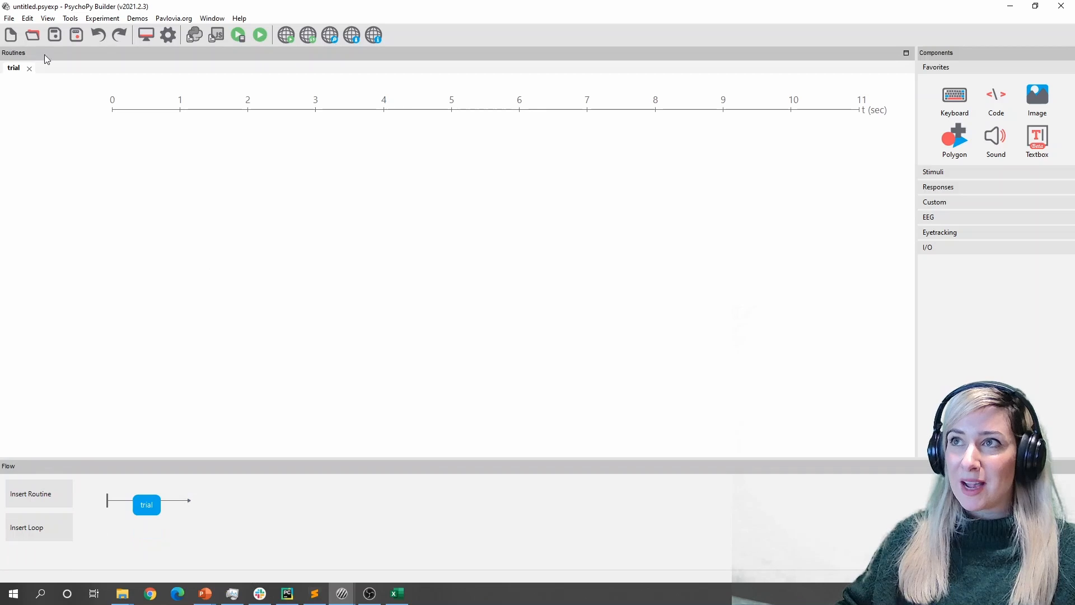
# Step: Start saving the untitled experiment under a new name and go to the movie folder on the Desktop, using its copied path
pyautogui.click(76, 36)
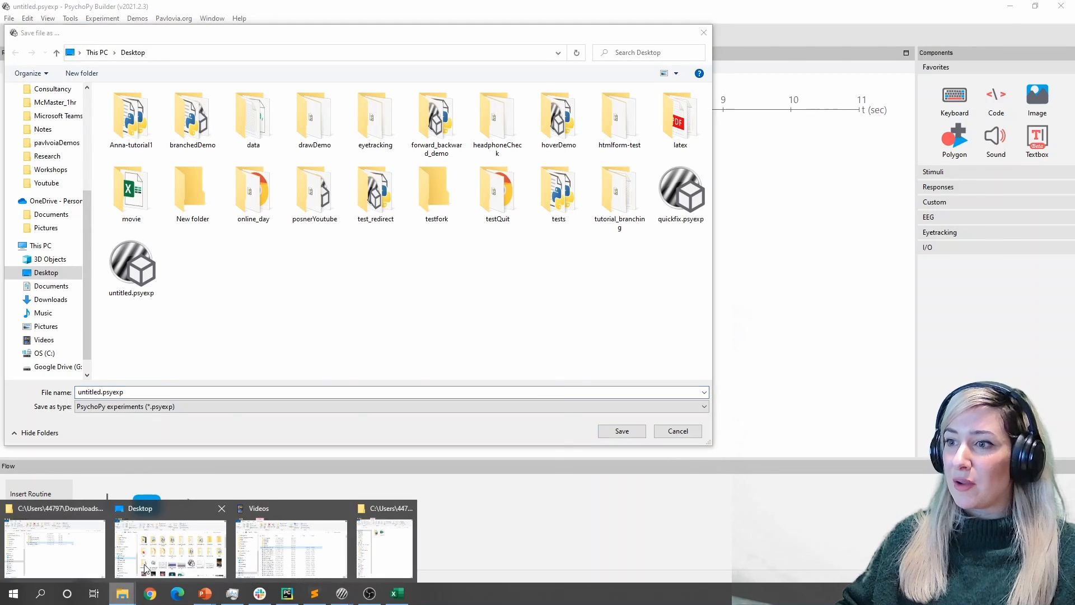
pyautogui.click(401, 544)
pyautogui.click(694, 95)
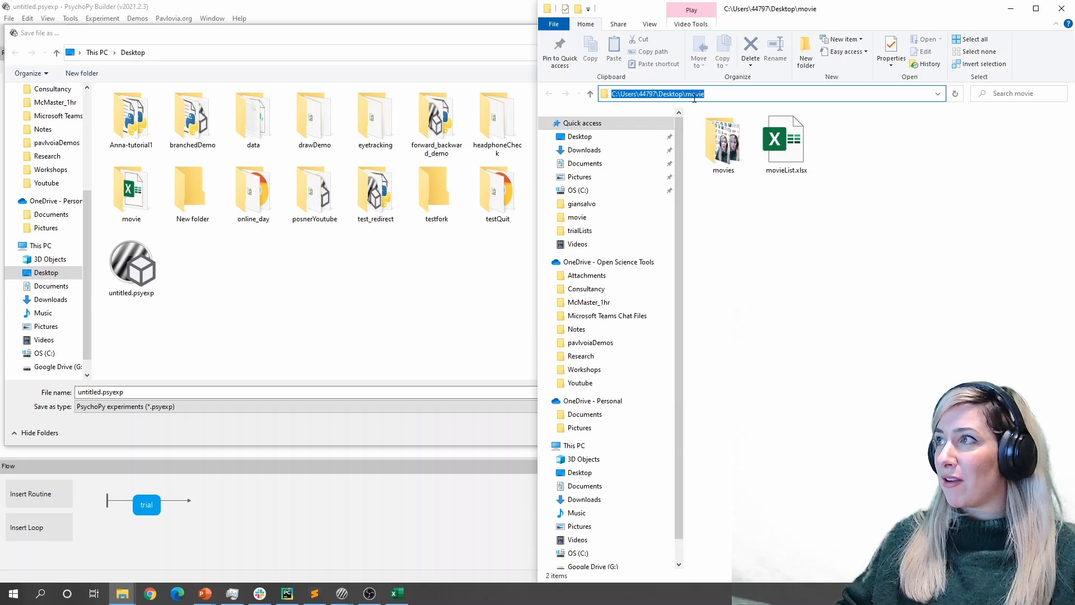
pyautogui.click(1011, 9)
pyautogui.click(215, 56)
pyautogui.hotkey('ctrl', 'v')
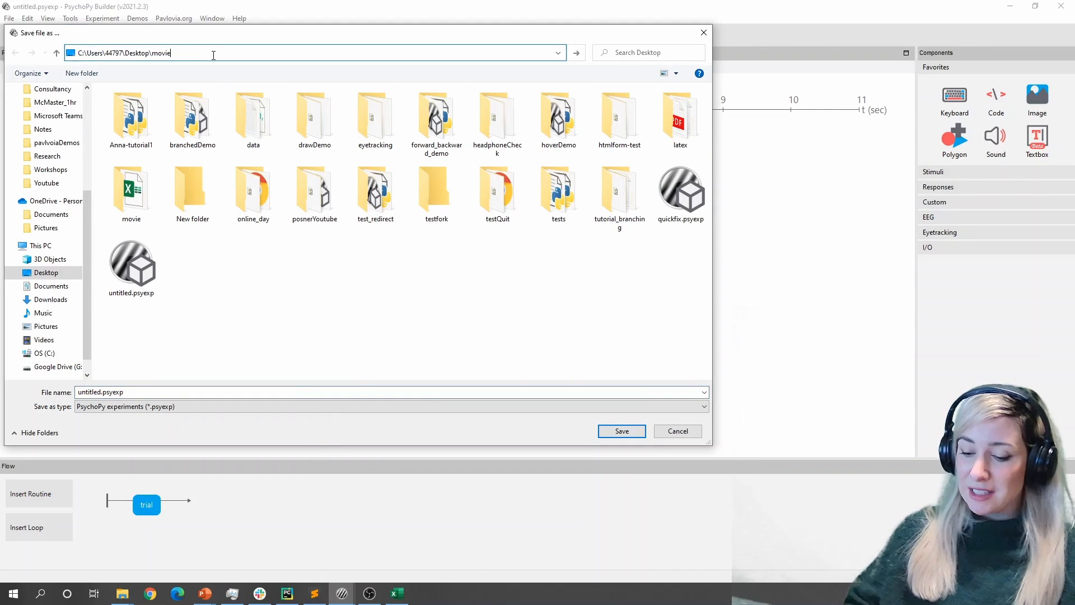
pyautogui.press('Return')
# Step: Name the experiment file movie_replay.psyexp and save it in the movie folder
pyautogui.click(104, 392)
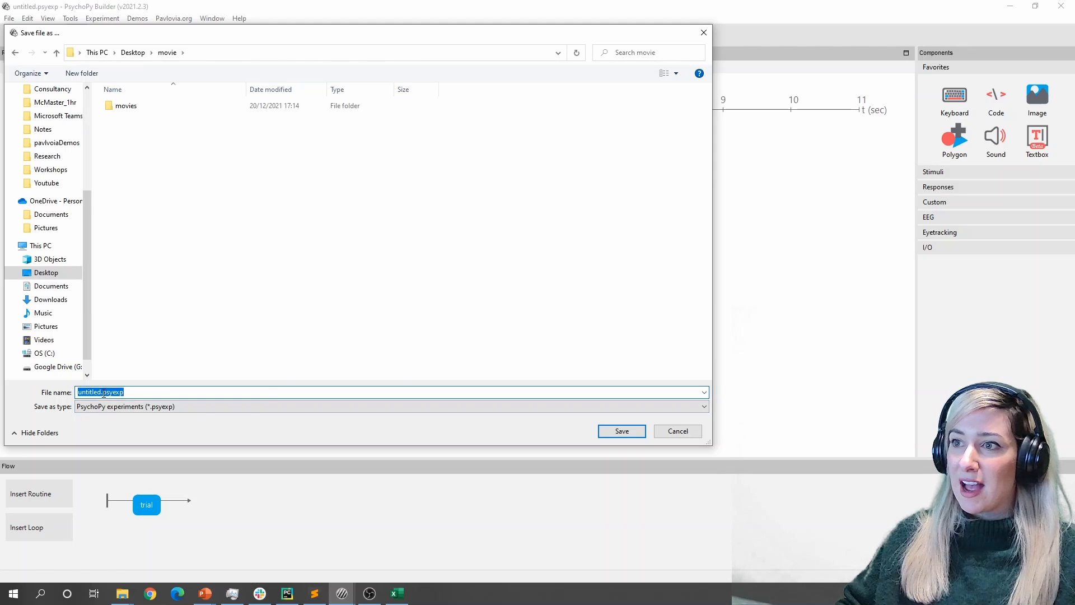
pyautogui.click(102, 393)
pyautogui.press('BackSpace')
pyautogui.press('BackSpace')
pyautogui.press('BackSpace')
pyautogui.press('BackSpace')
pyautogui.press('BackSpace')
pyautogui.press('BackSpace')
pyautogui.press('BackSpace')
pyautogui.press('BackSpace')
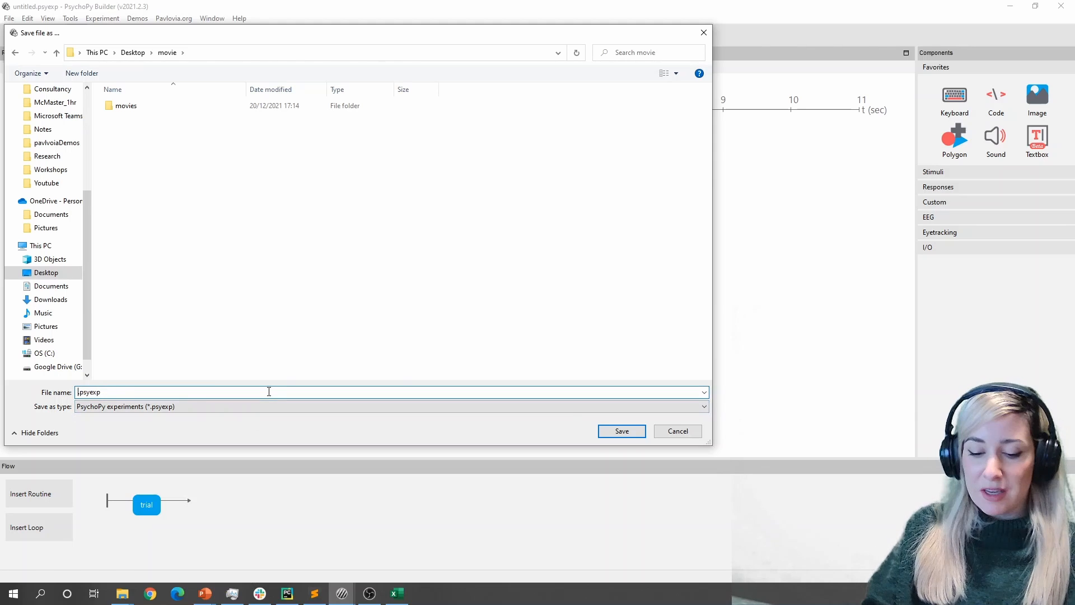
pyautogui.write('movie')
pyautogui.write('_replay')
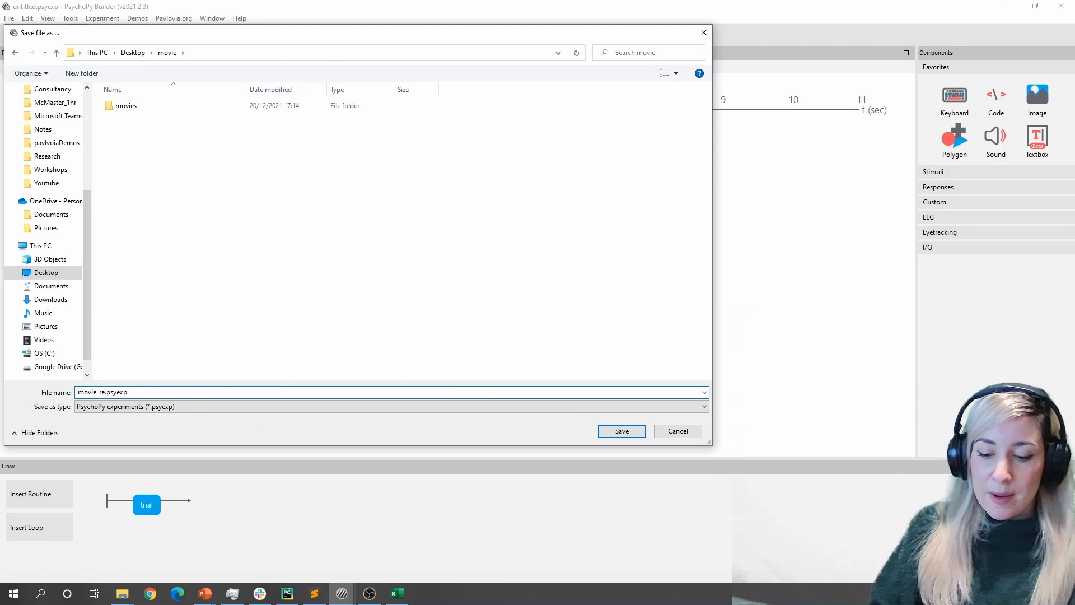
pyautogui.press('Return')
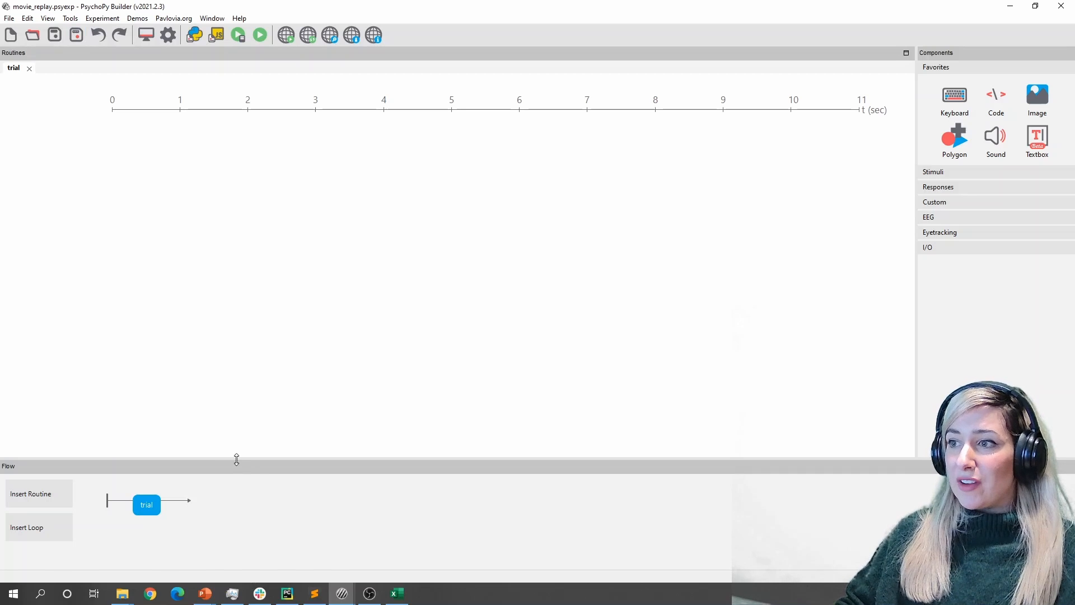
# Step: Enlarge the Flow area further and add a Movie stimulus component to the trial routine
pyautogui.moveTo(235, 458); pyautogui.dragTo(247, 364)
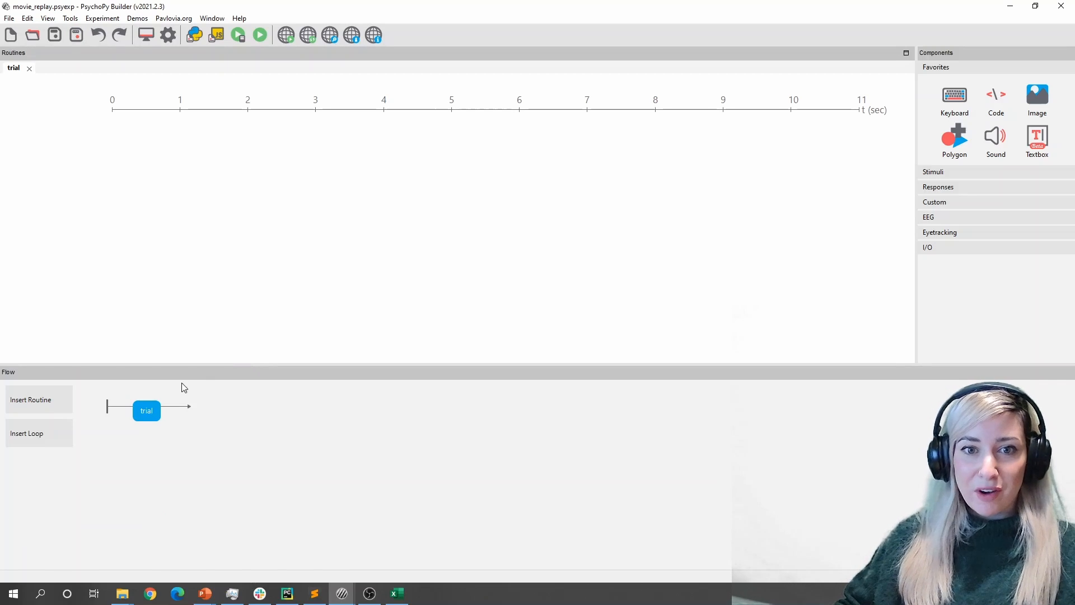
pyautogui.click(145, 410)
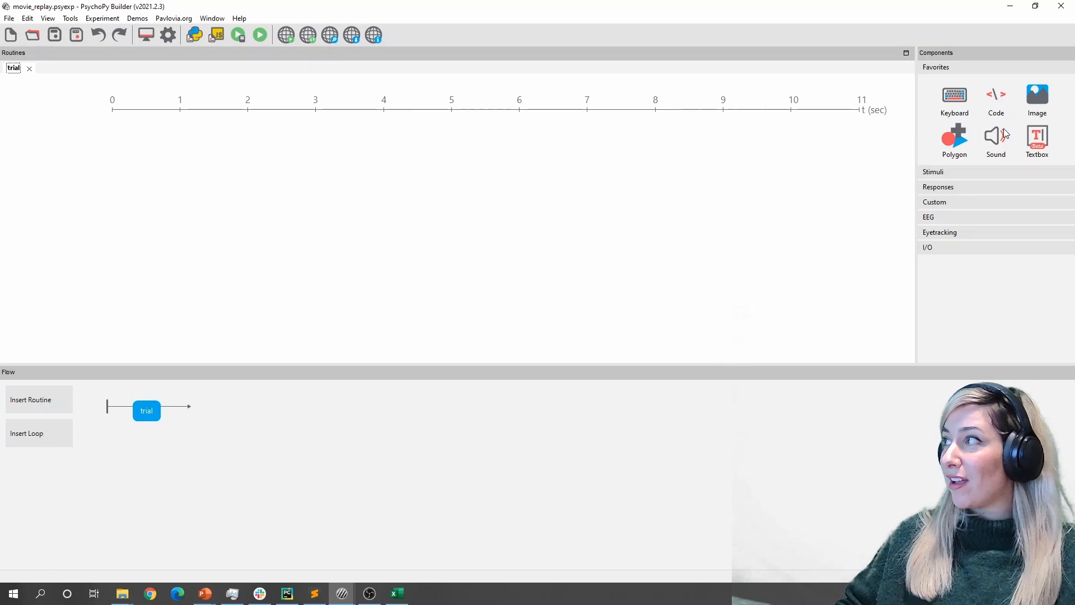
pyautogui.click(986, 174)
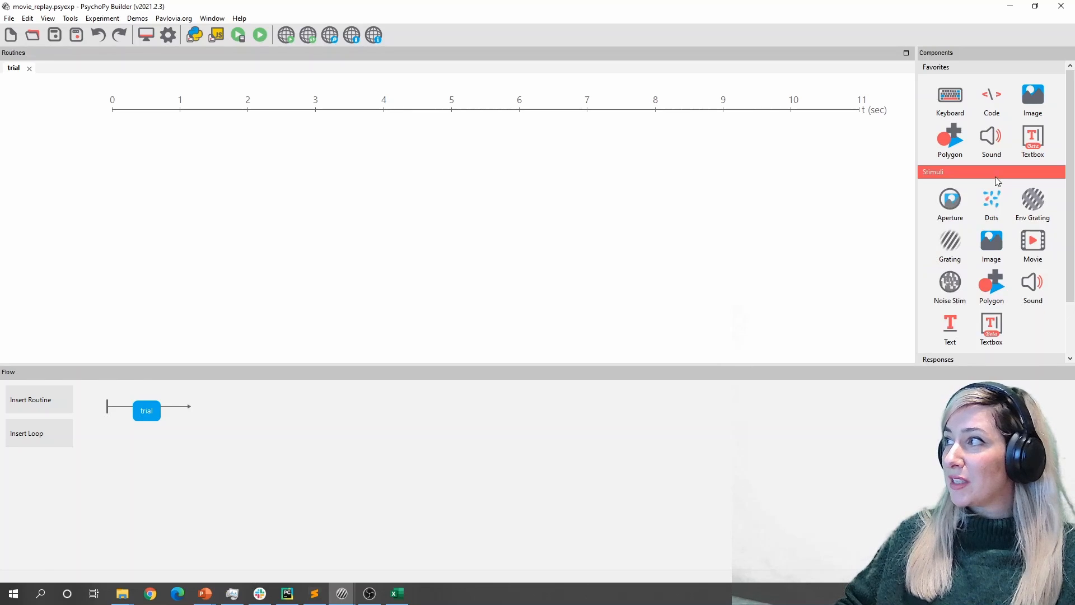
pyautogui.click(1035, 240)
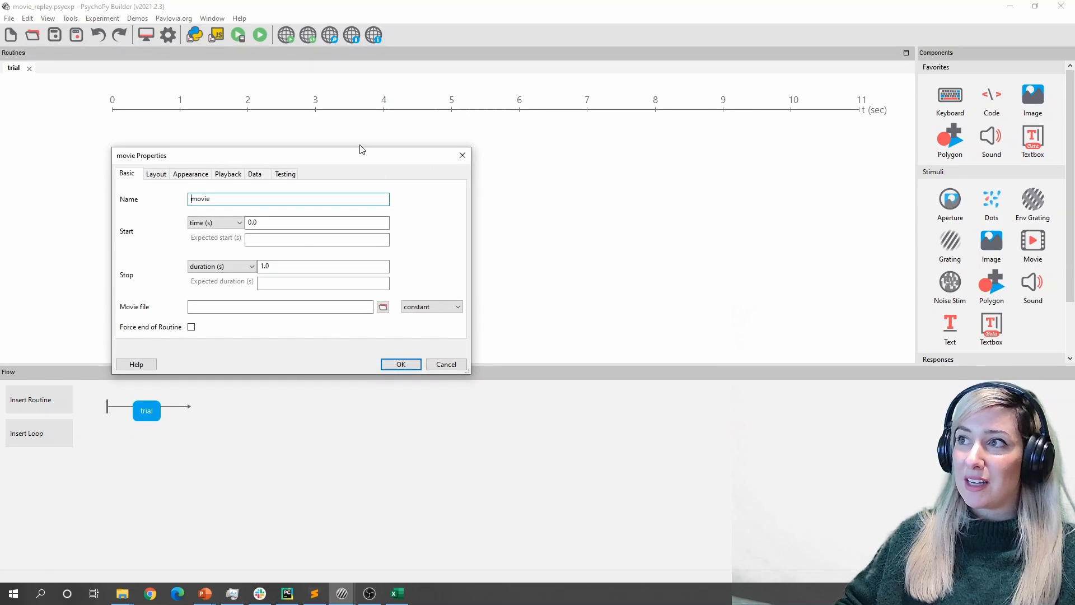
pyautogui.moveTo(359, 160); pyautogui.dragTo(344, 108)
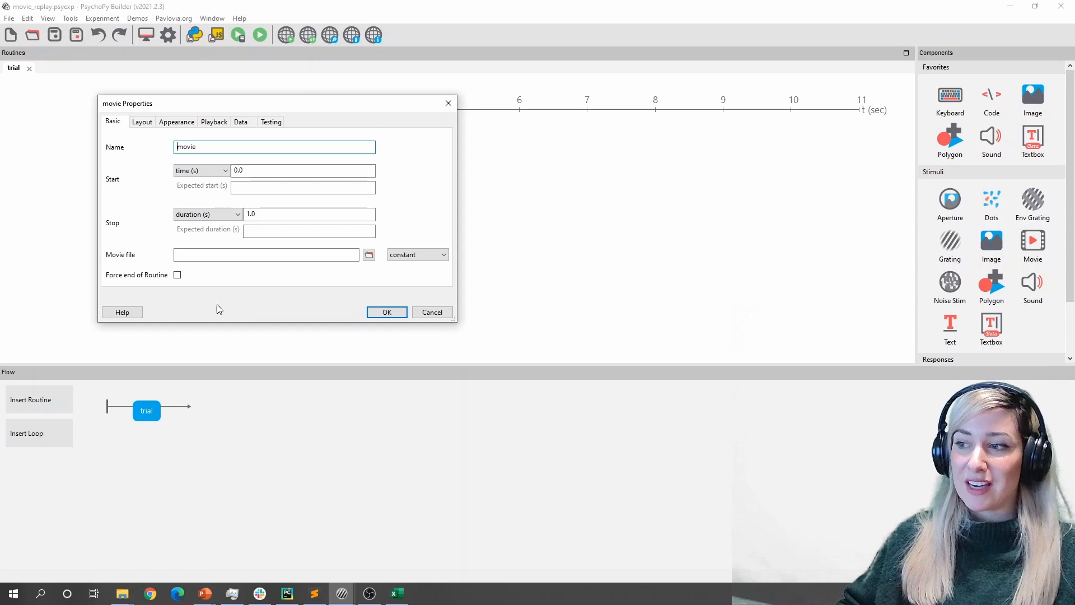
# Step: Check the column name in the movieList spreadsheet, then set the movie file to $thisMovie, updated with set every repeat
pyautogui.click(397, 593)
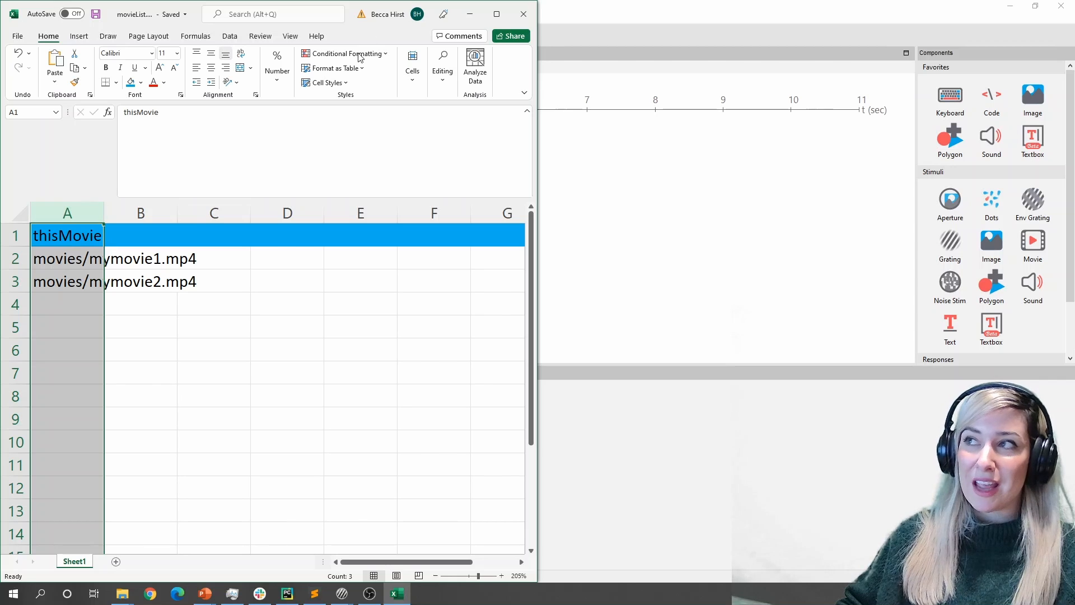
pyautogui.click(470, 15)
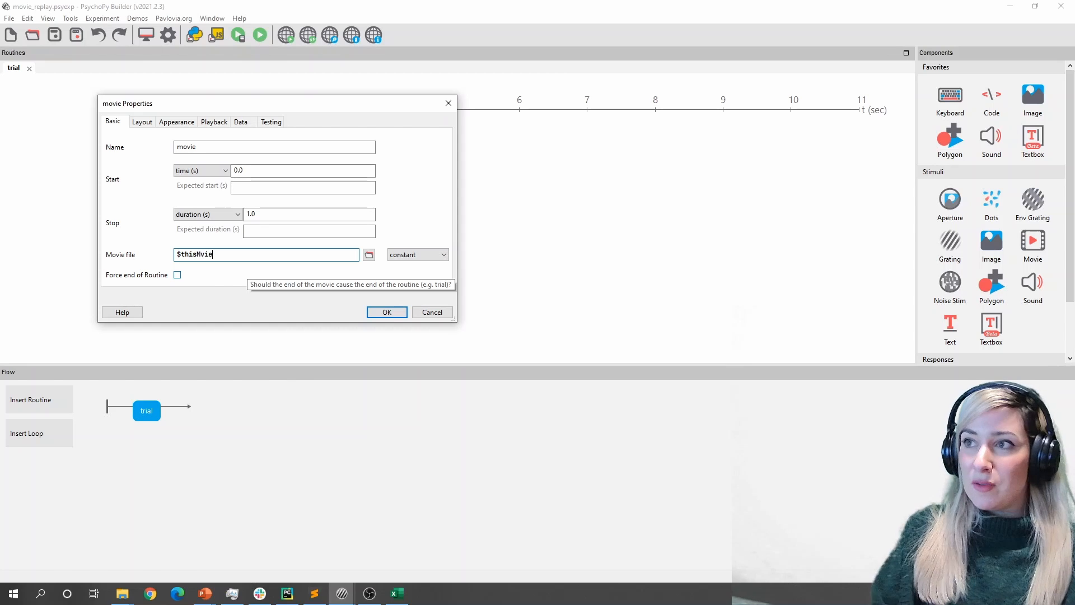
pyautogui.press('BackSpace')
pyautogui.press('BackSpace')
pyautogui.press('BackSpace')
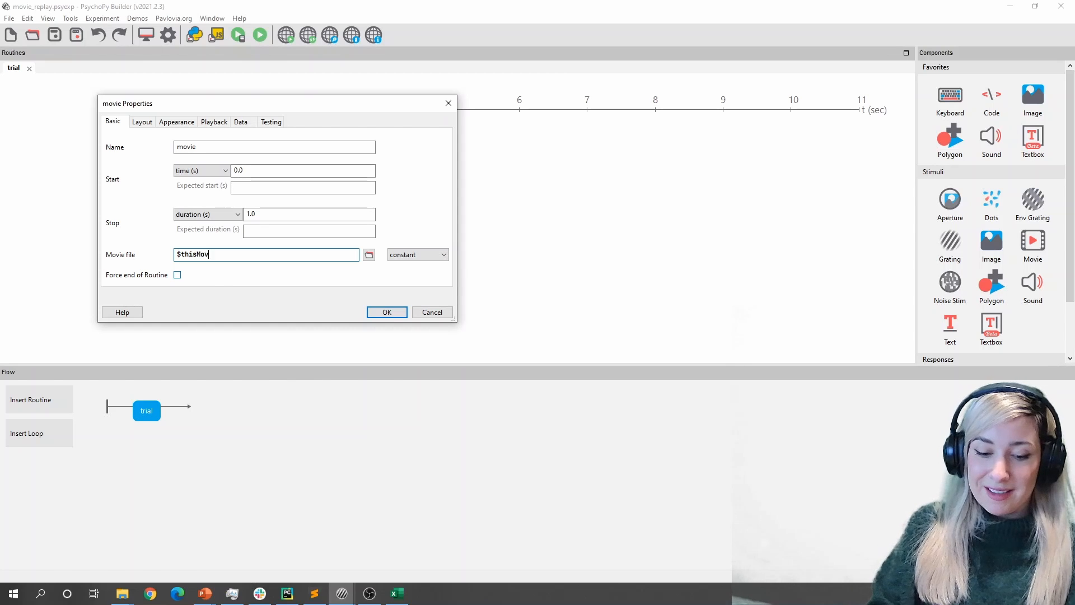
pyautogui.click(417, 255)
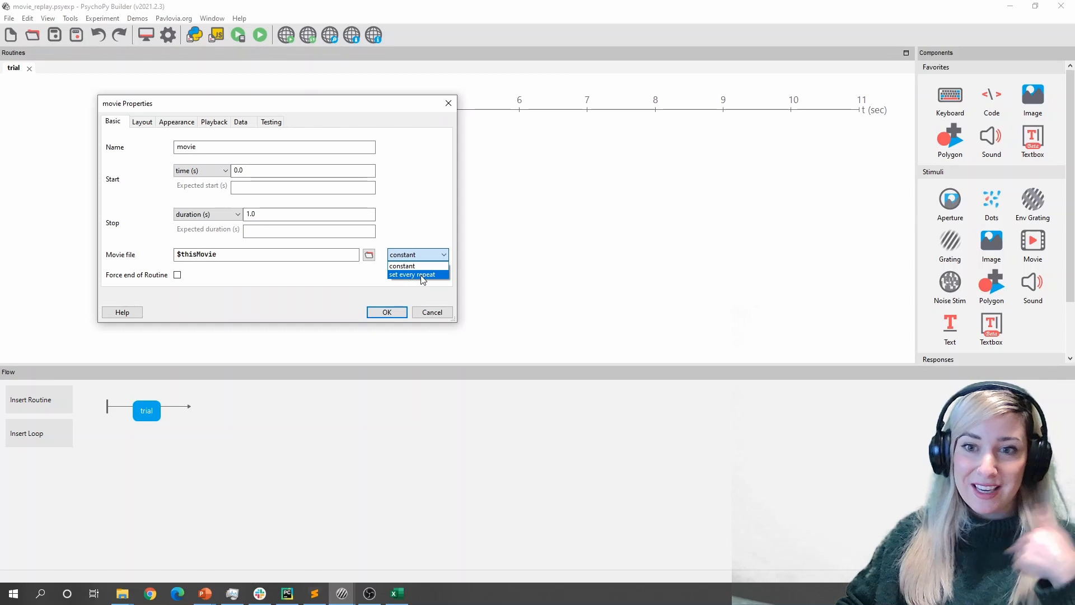
pyautogui.click(422, 275)
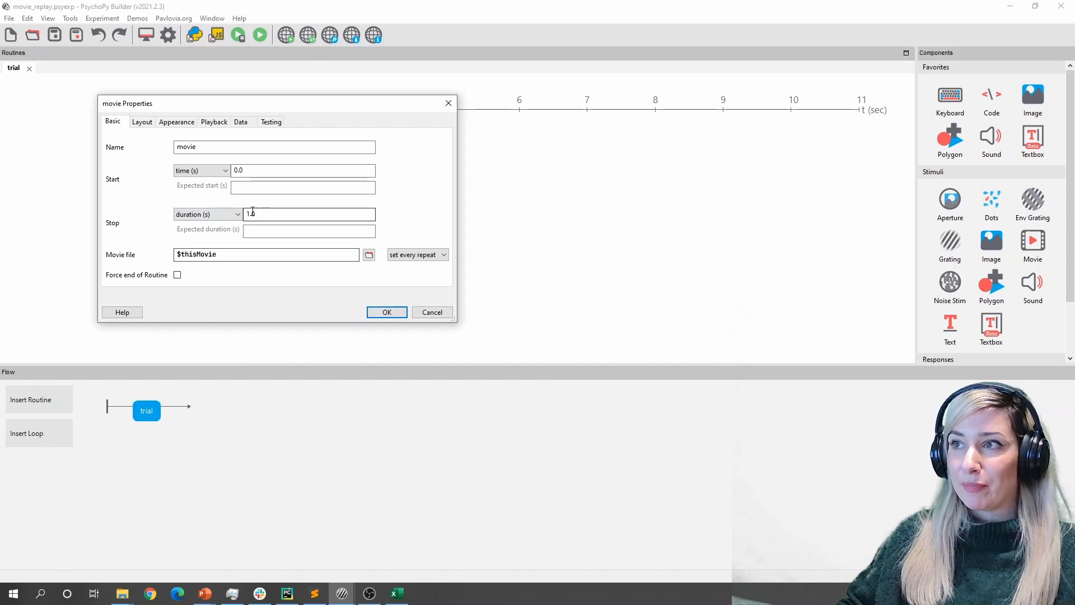
# Step: Set the movie component's duration to 3 seconds and confirm its properties
pyautogui.doubleClick(267, 211)
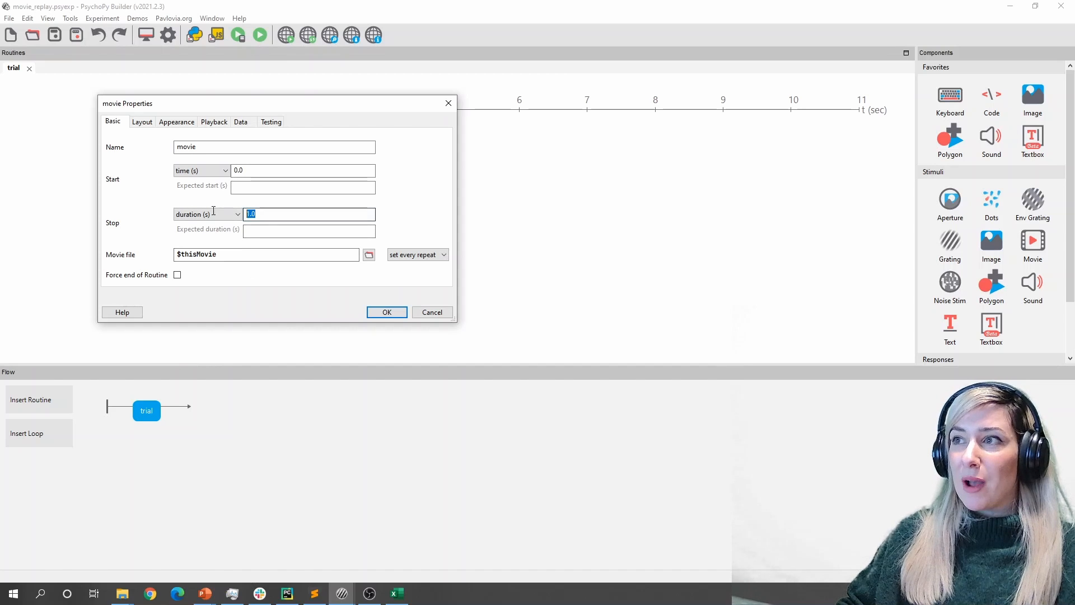
pyautogui.write('3')
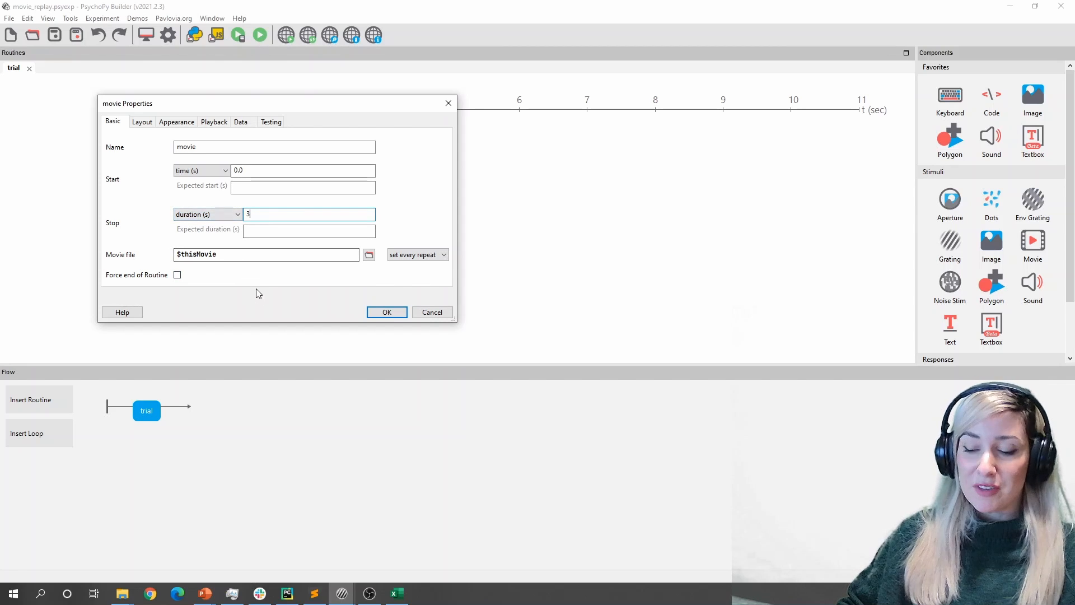
pyautogui.press('BackSpace')
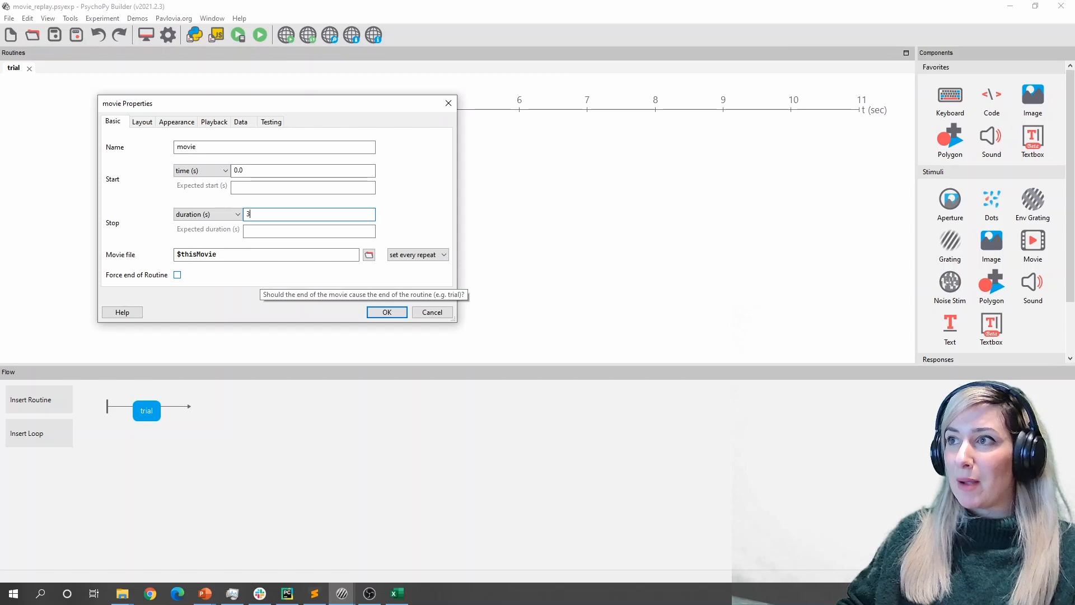
pyautogui.click(386, 312)
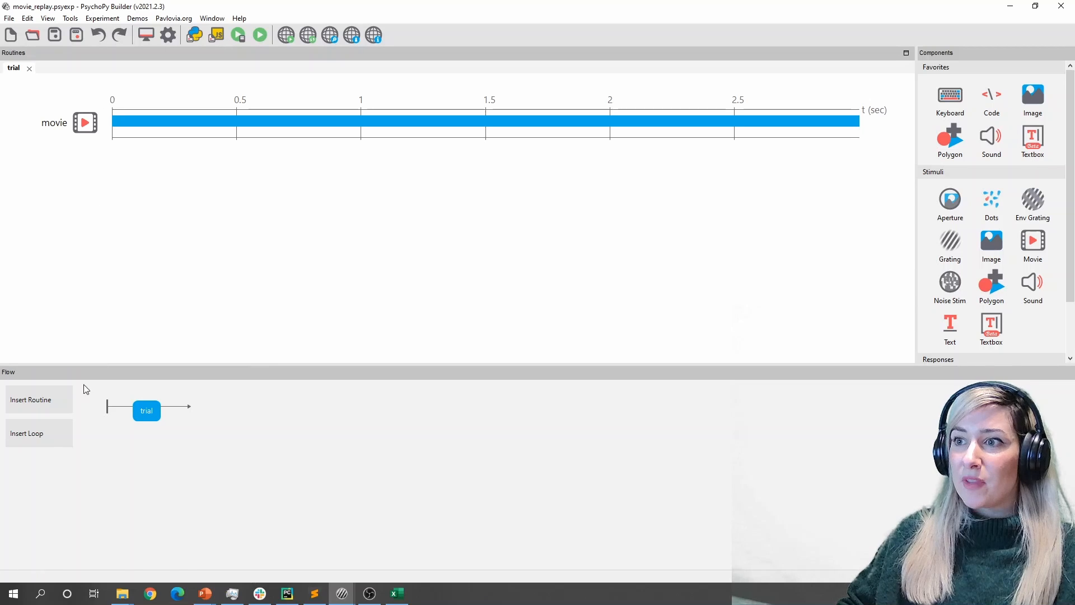
# Step: Insert a loop around the trial routine and choose movieList.xlsx as its conditions file
pyautogui.click(39, 433)
pyautogui.click(173, 417)
pyautogui.click(126, 415)
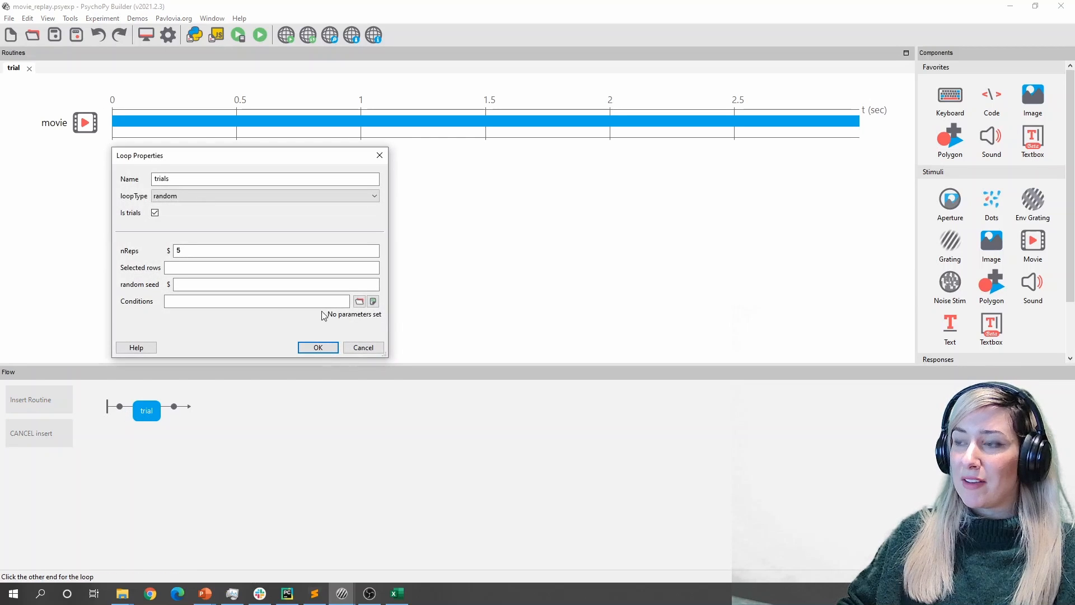
pyautogui.click(356, 303)
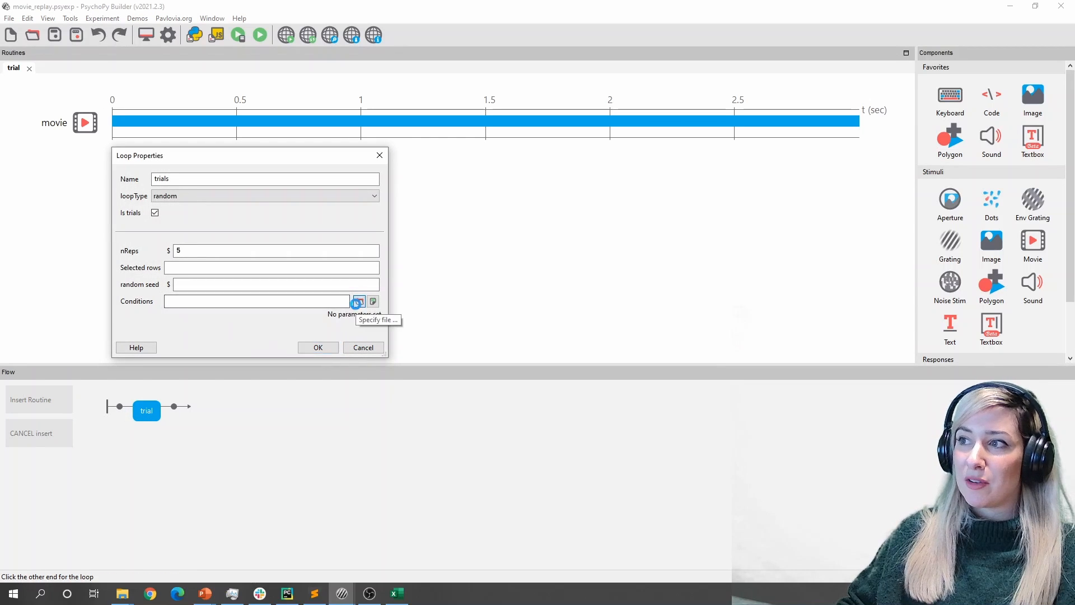
pyautogui.doubleClick(449, 263)
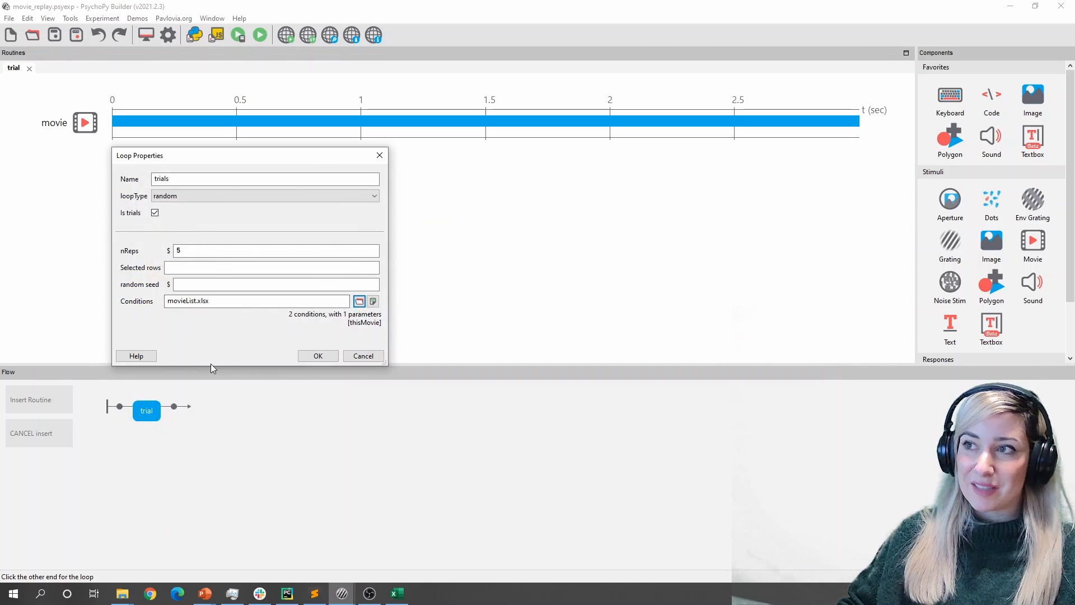
# Step: Set the loop's nReps to 1 and confirm the loop properties
pyautogui.doubleClick(180, 250)
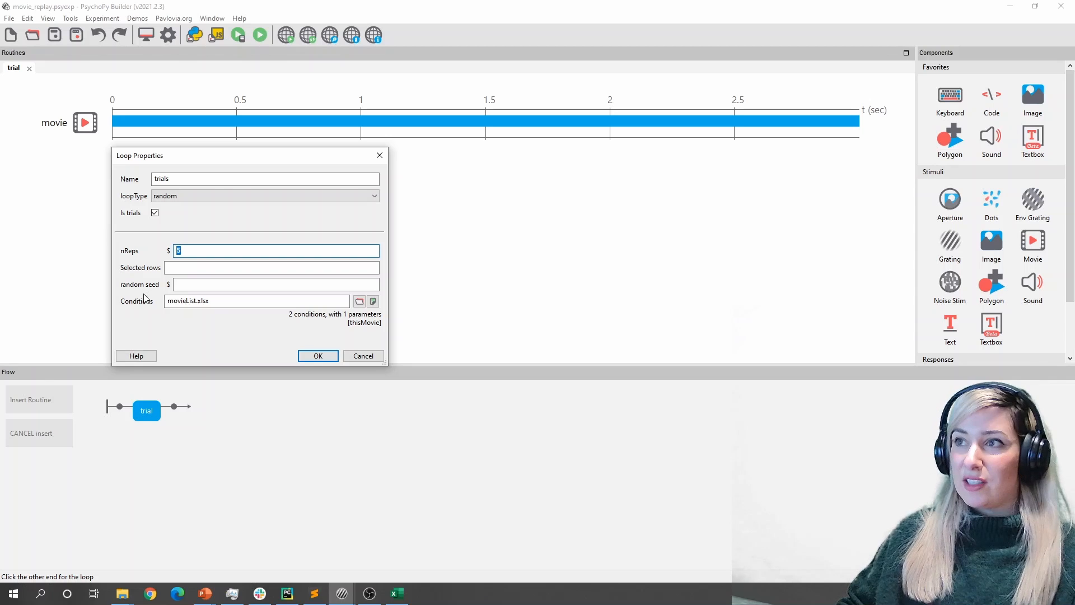
pyautogui.write('1')
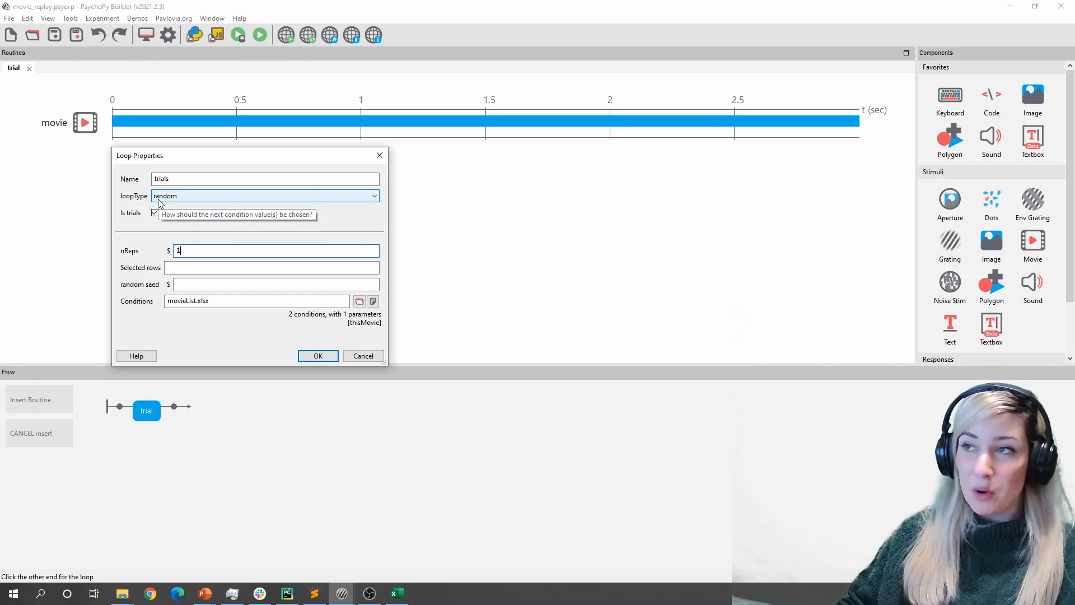
pyautogui.click(316, 356)
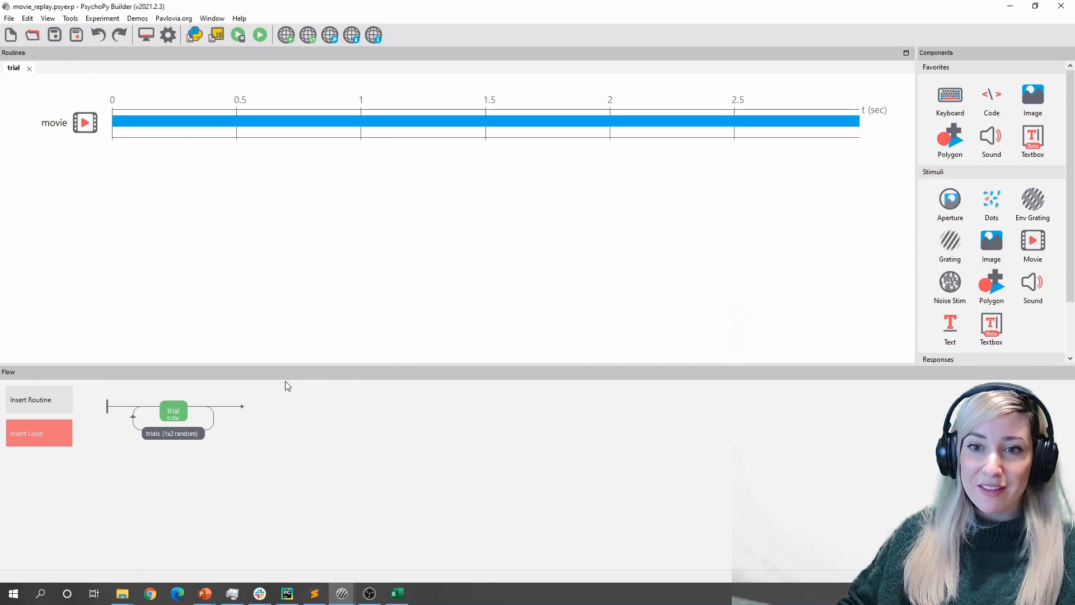
# Step: In the experiment's screen settings, set the screen to 2 and turn off the full-screen window
pyautogui.click(169, 36)
pyautogui.click(156, 173)
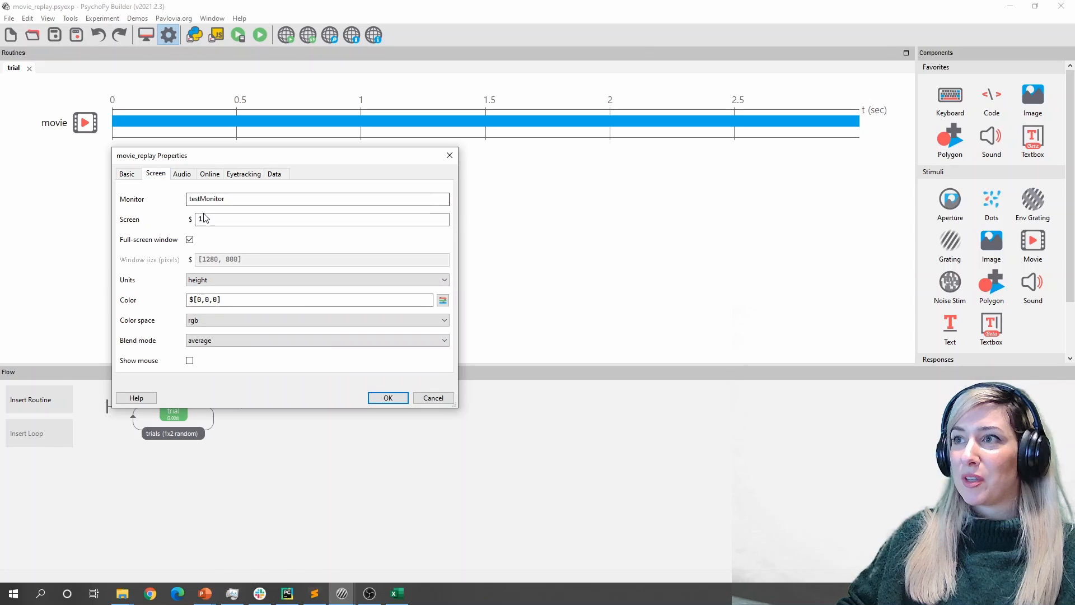
pyautogui.click(205, 218)
pyautogui.press('BackSpace')
pyautogui.write('2')
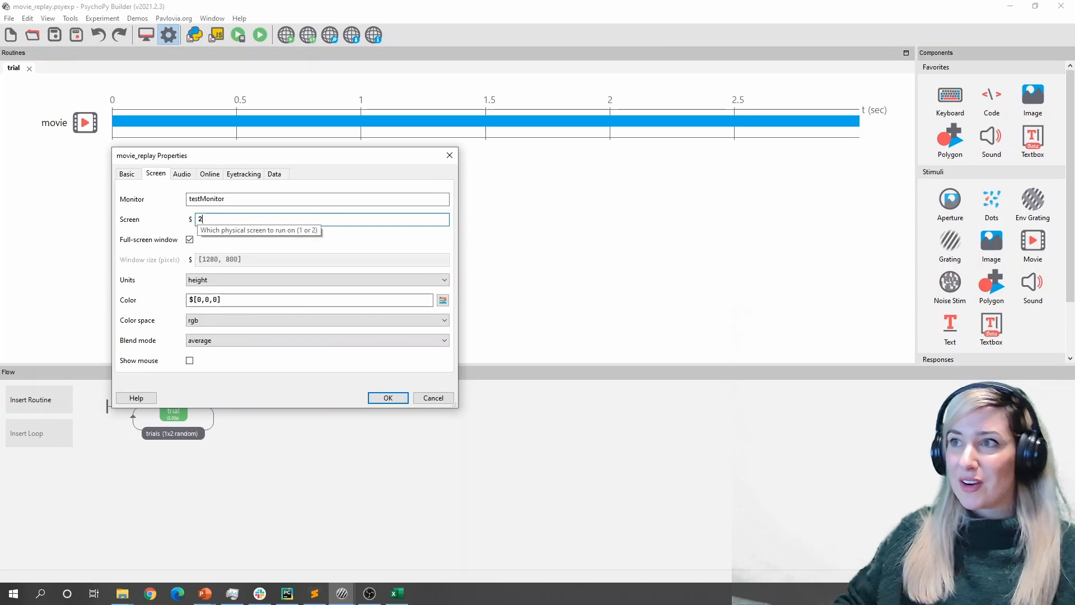
pyautogui.click(190, 240)
pyautogui.click(387, 398)
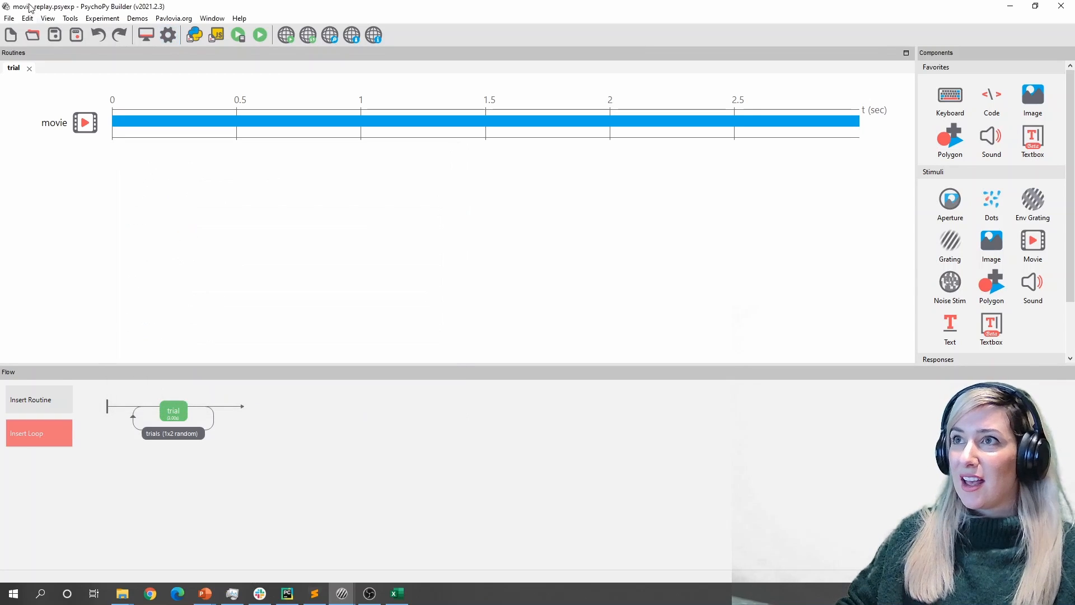
# Step: Run the movie_replay experiment to test movie playback, then return to the Builder window
pyautogui.click(260, 35)
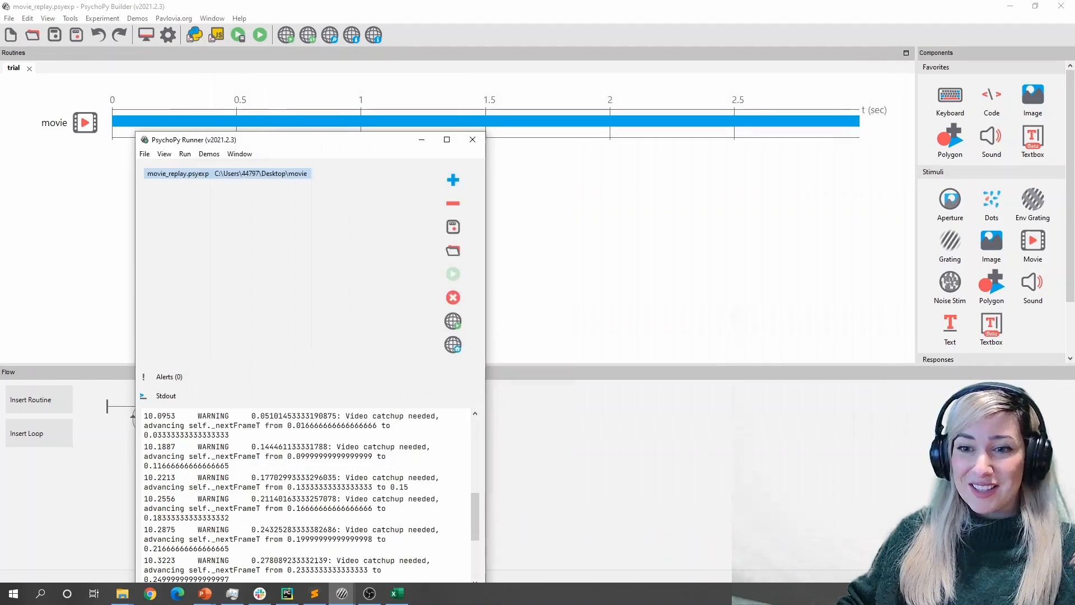
pyautogui.click(626, 228)
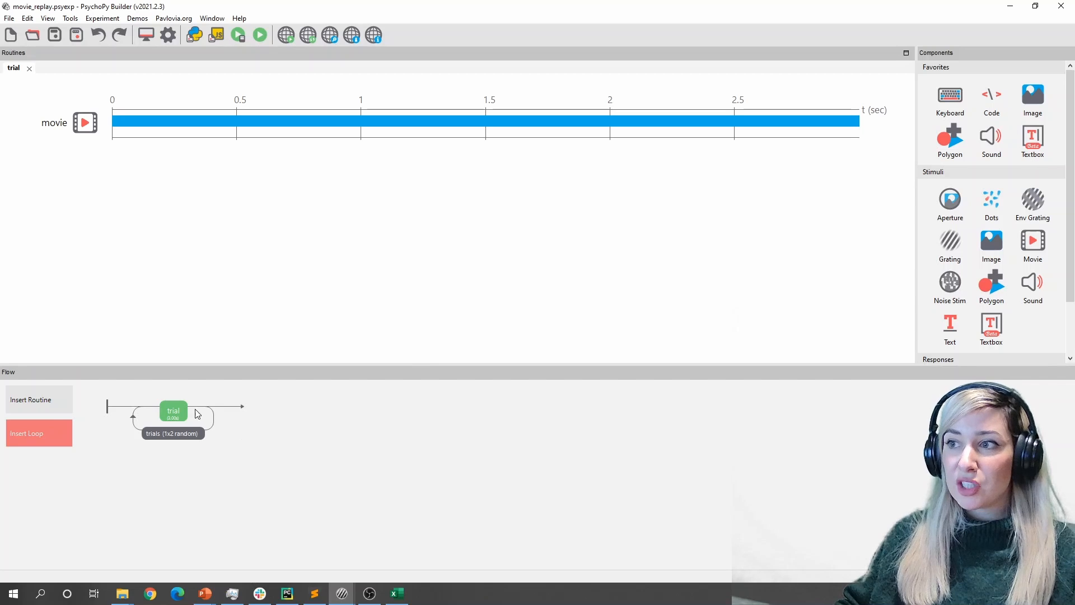
# Step: Create a new routine named ask_replay and insert it after the trial routine, inside the trials loop
pyautogui.click(47, 407)
pyautogui.click(40, 421)
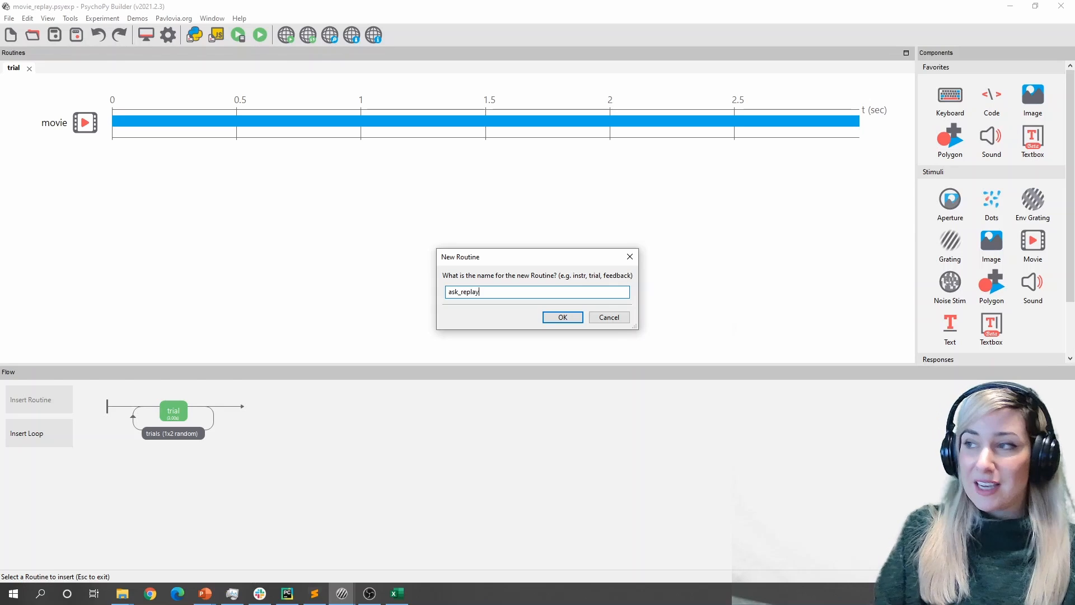
pyautogui.write('ask_replay')
pyautogui.press('Return')
pyautogui.click(195, 408)
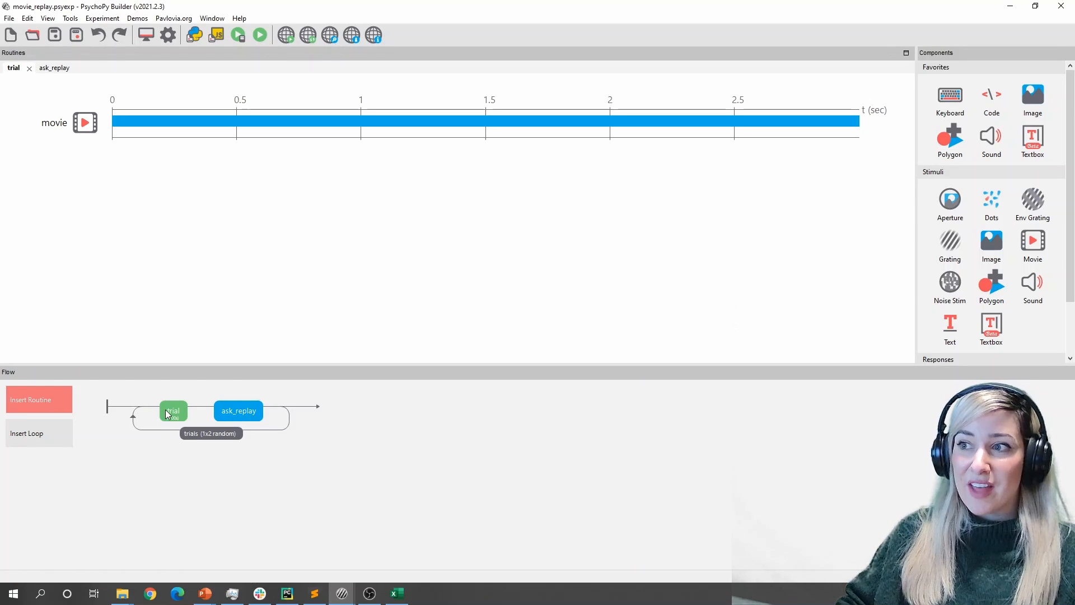
# Step: Add a Text component to ask_replay reading "Do you want to replay the movie?", followed by the lines "Press Y for yes" and "Press N for now"
pyautogui.click(238, 412)
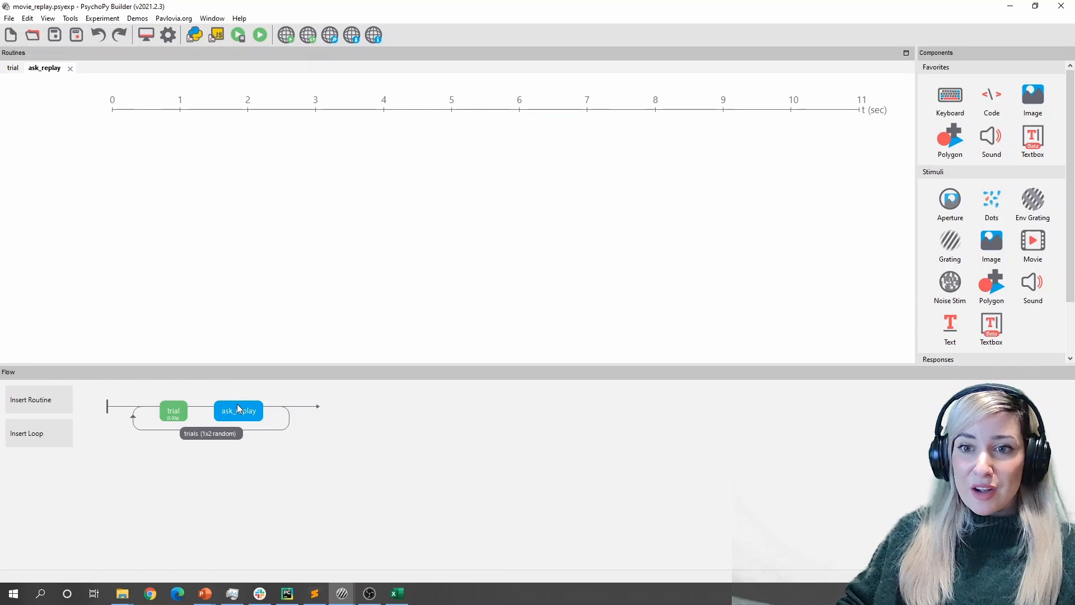
pyautogui.click(954, 311)
pyautogui.hotkey('ctrl', 'a')
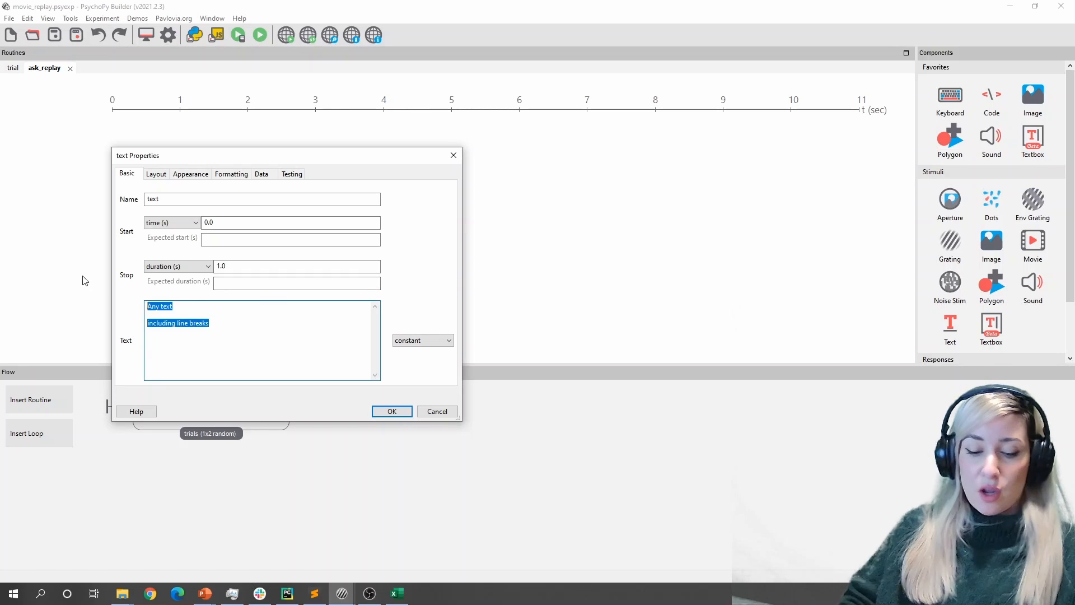
pyautogui.write('do you want t')
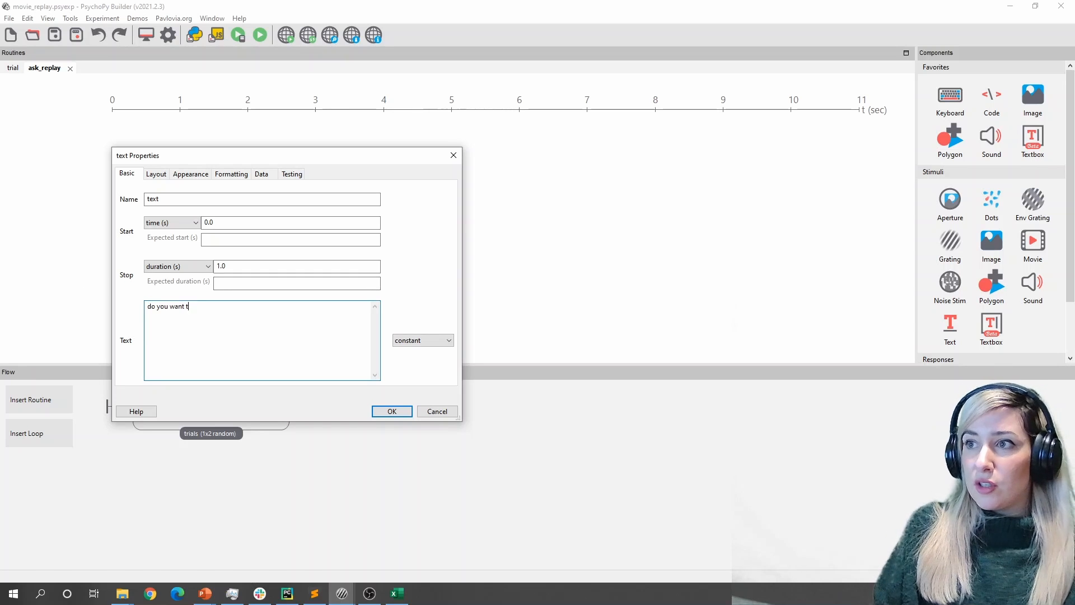
pyautogui.write('o replay the movie?  Press ')
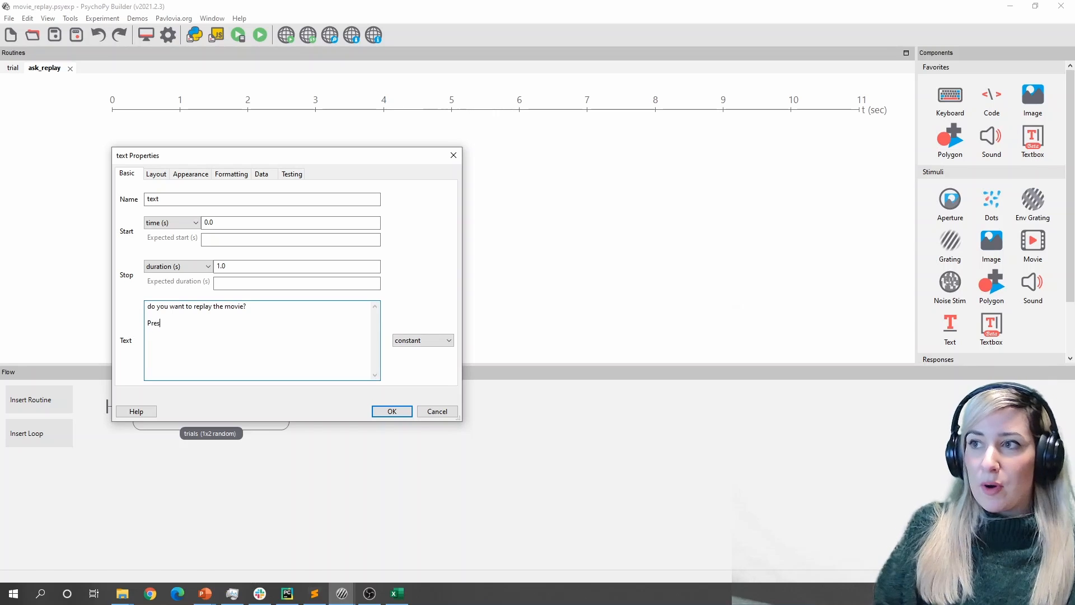
pyautogui.write('Y for y')
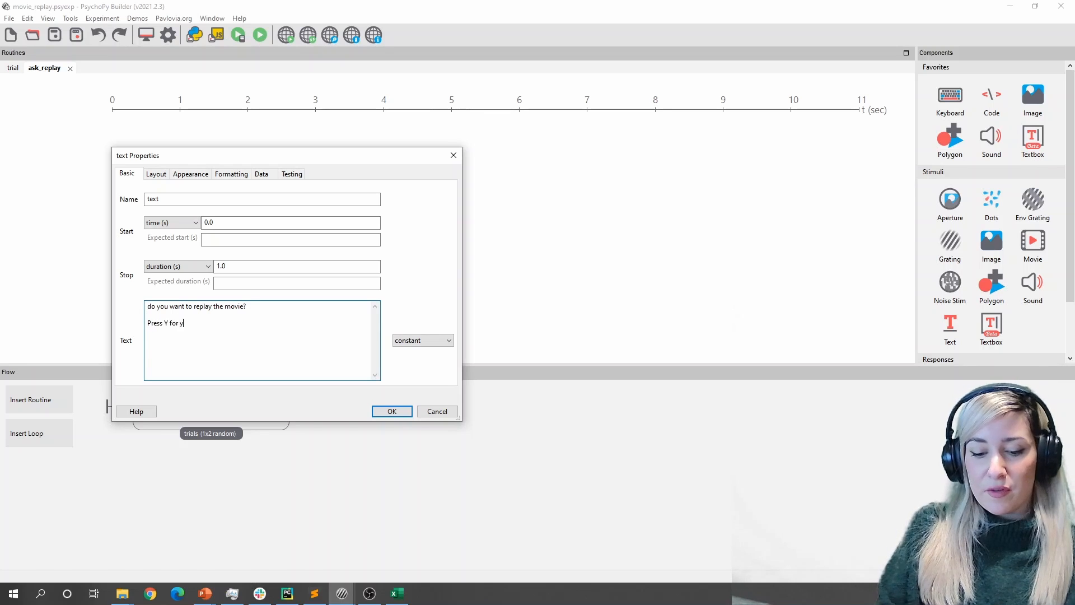
pyautogui.write('es Press')
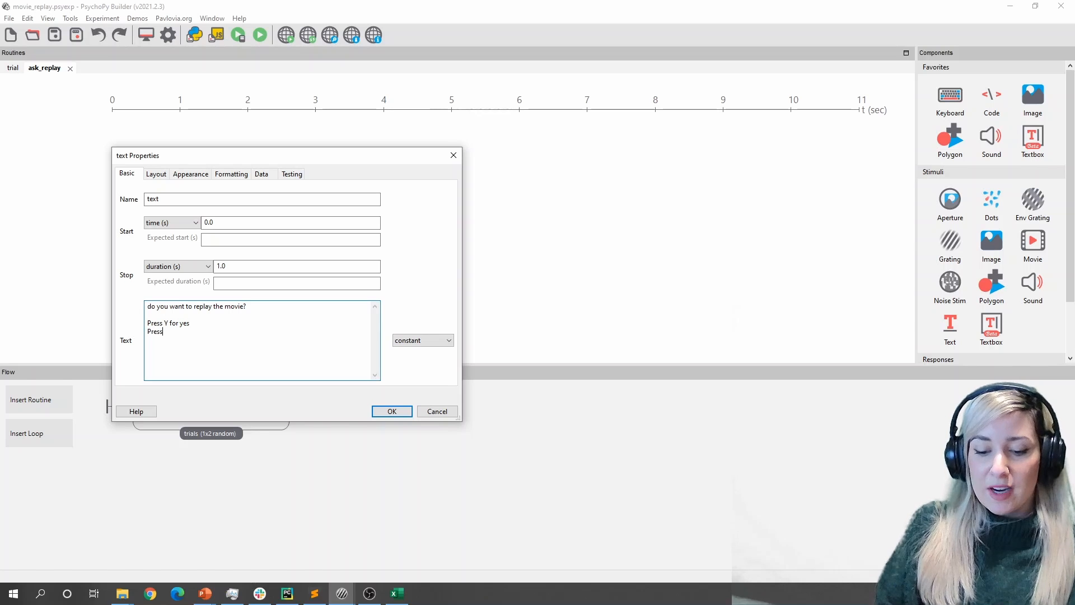
pyautogui.write(' N for now')
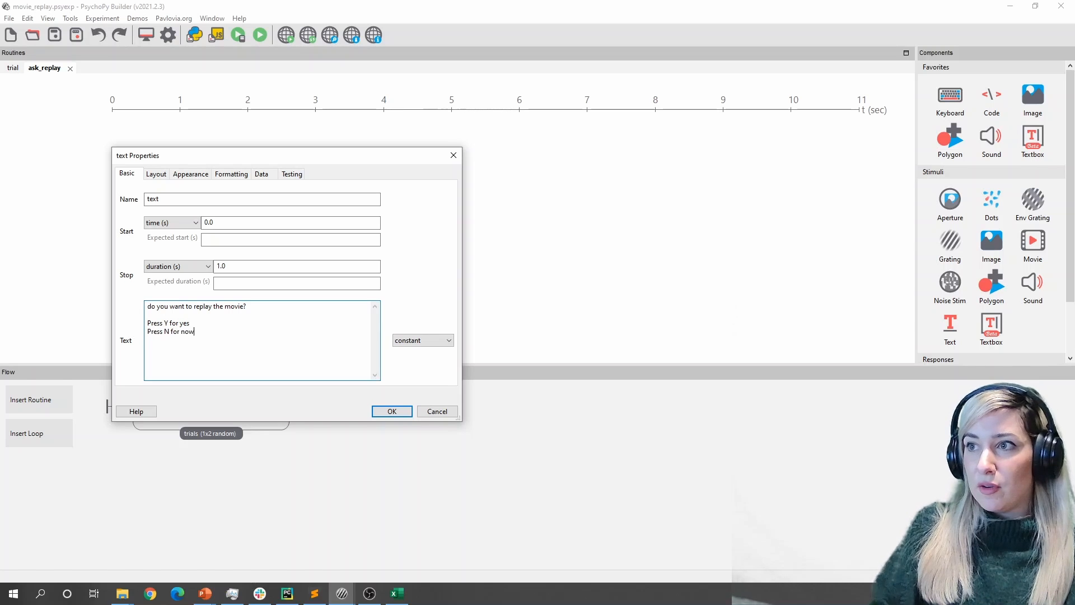
pyautogui.click(152, 307)
pyautogui.press('BackSpace')
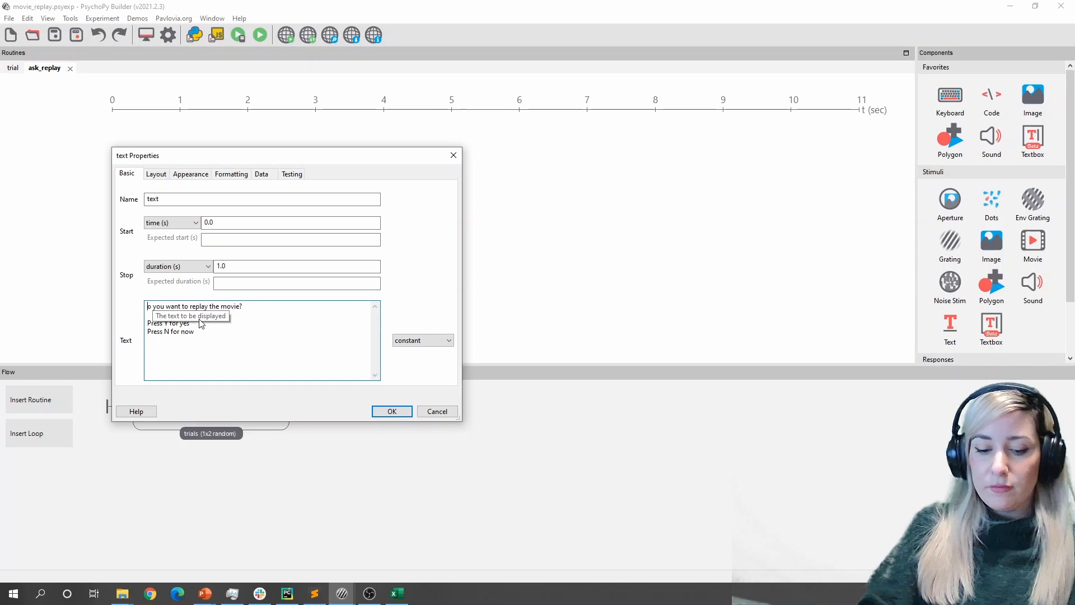
pyautogui.write('D')
# Step: Clear the text component's stop duration, set its letter height to 0.05 with the Arial font, and confirm its properties
pyautogui.hotkey('shift', 'Tab')
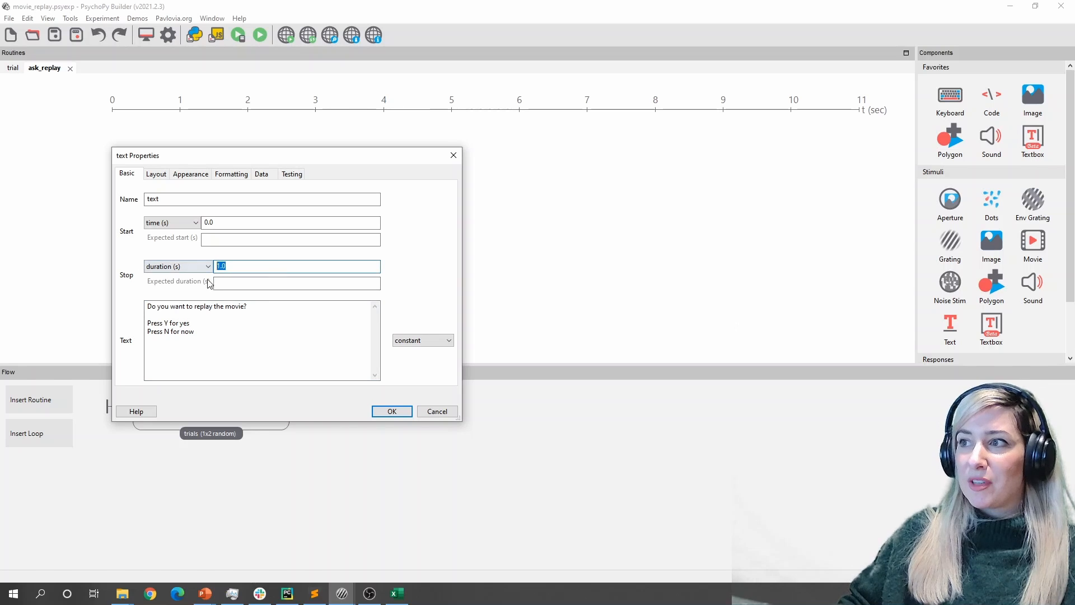
pyautogui.press('BackSpace')
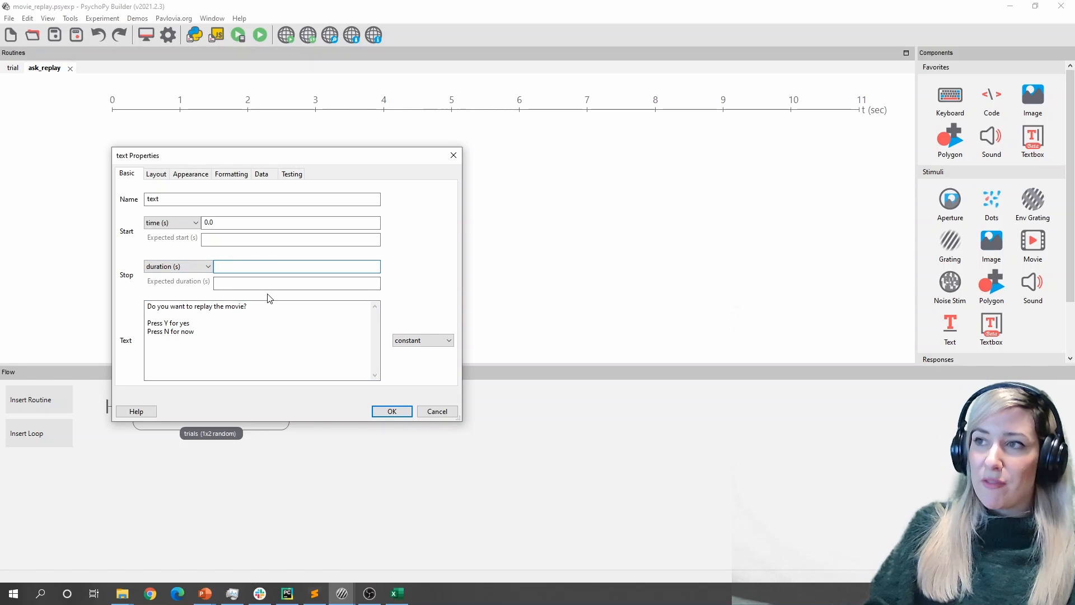
pyautogui.click(231, 174)
pyautogui.write('Ar')
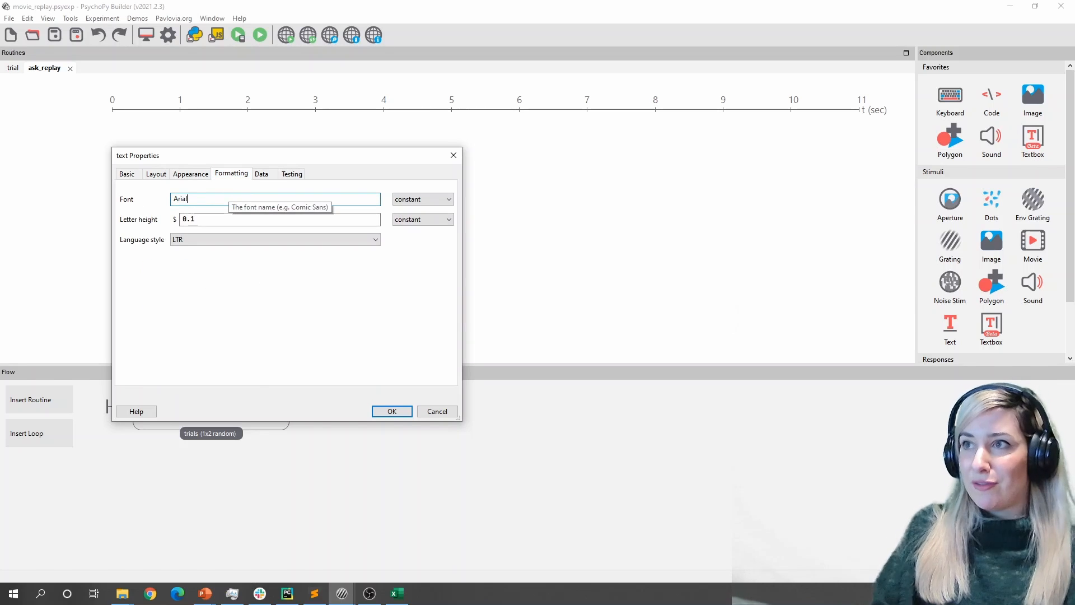
pyautogui.write('ial')
pyautogui.click(217, 220)
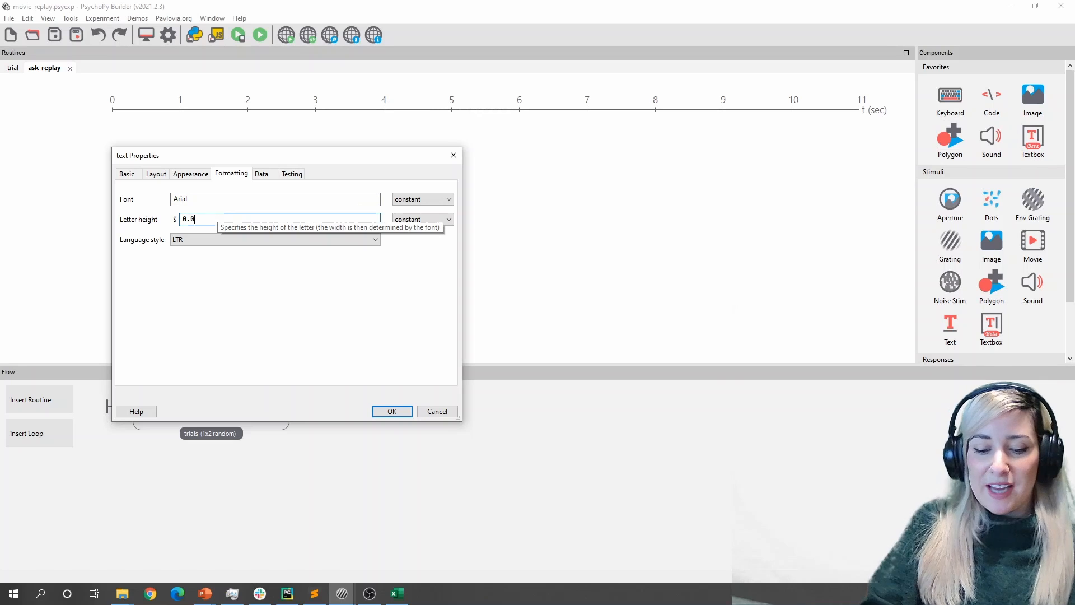
pyautogui.write('5')
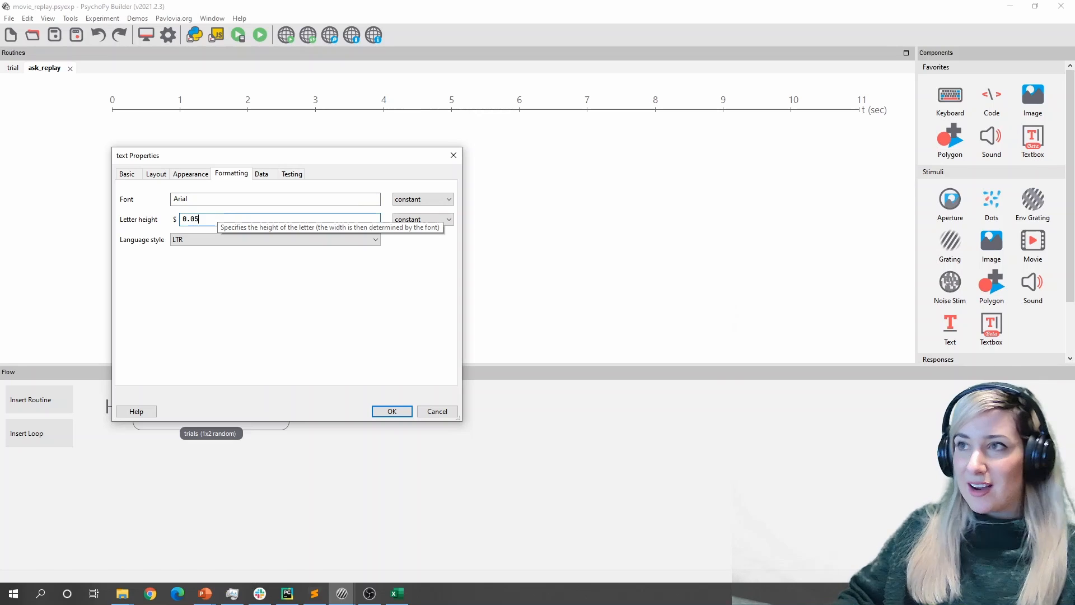
pyautogui.click(400, 411)
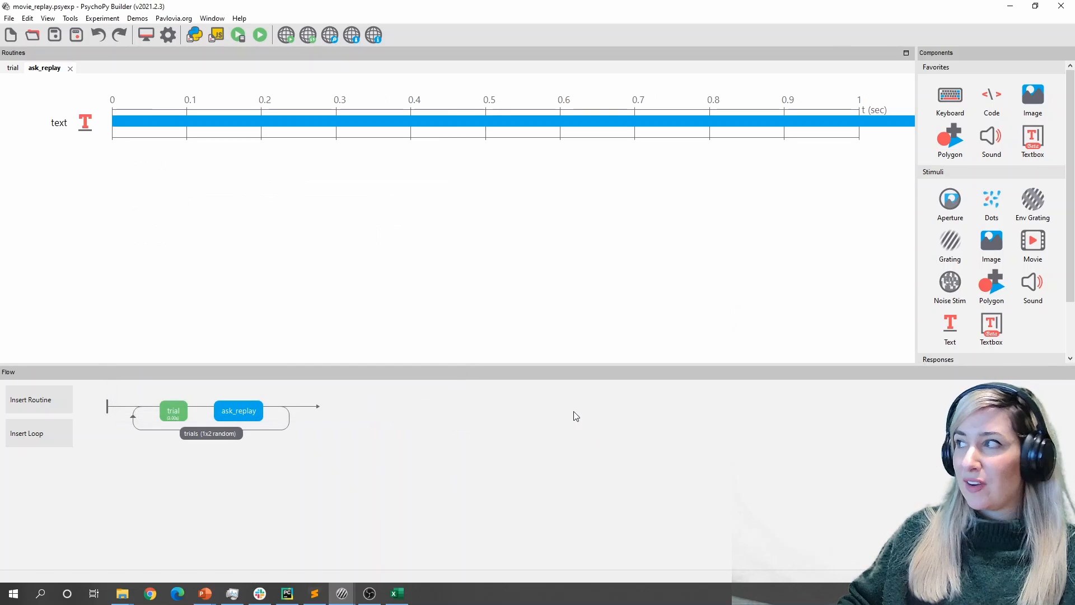
# Step: Add a Keyboard component named replay_resp to ask_replay, allowing only the keys 'y' and 'n'
pyautogui.click(944, 96)
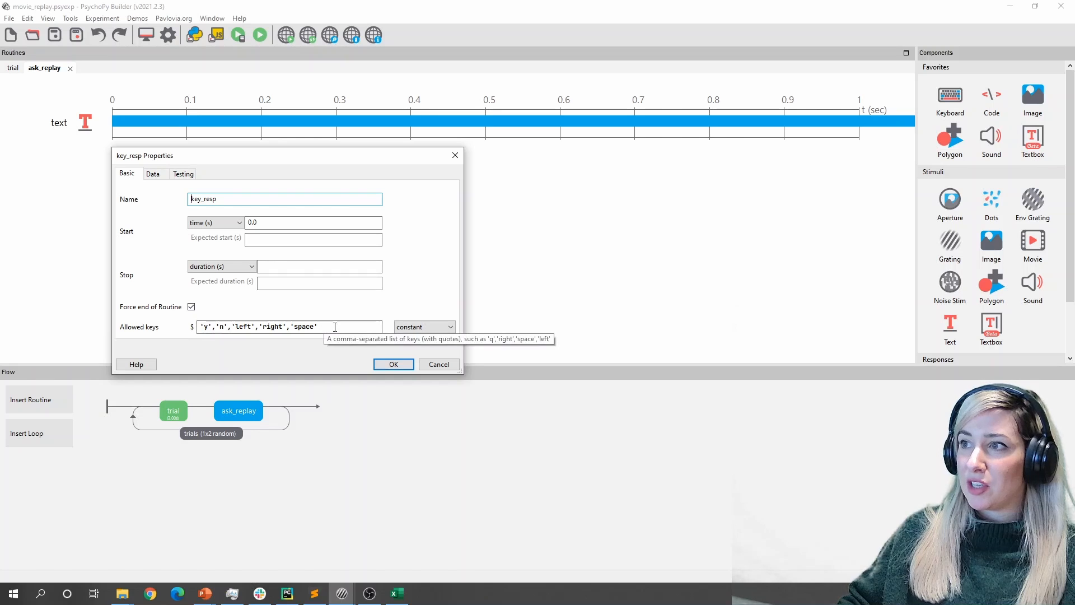
pyautogui.moveTo(335, 326); pyautogui.dragTo(226, 326)
pyautogui.press('BackSpace')
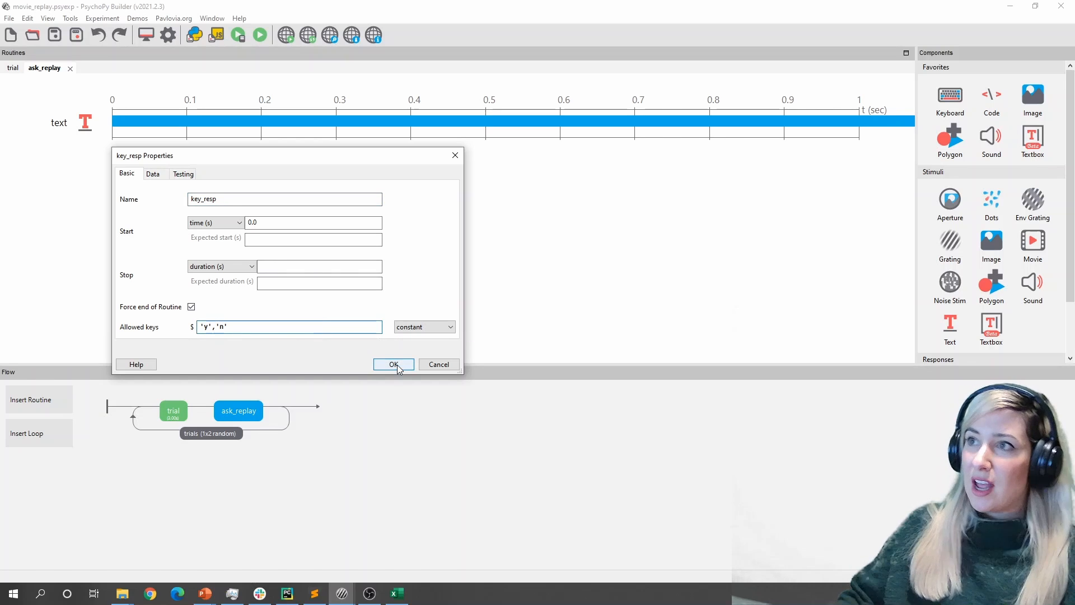
pyautogui.moveTo(202, 200); pyautogui.dragTo(189, 199)
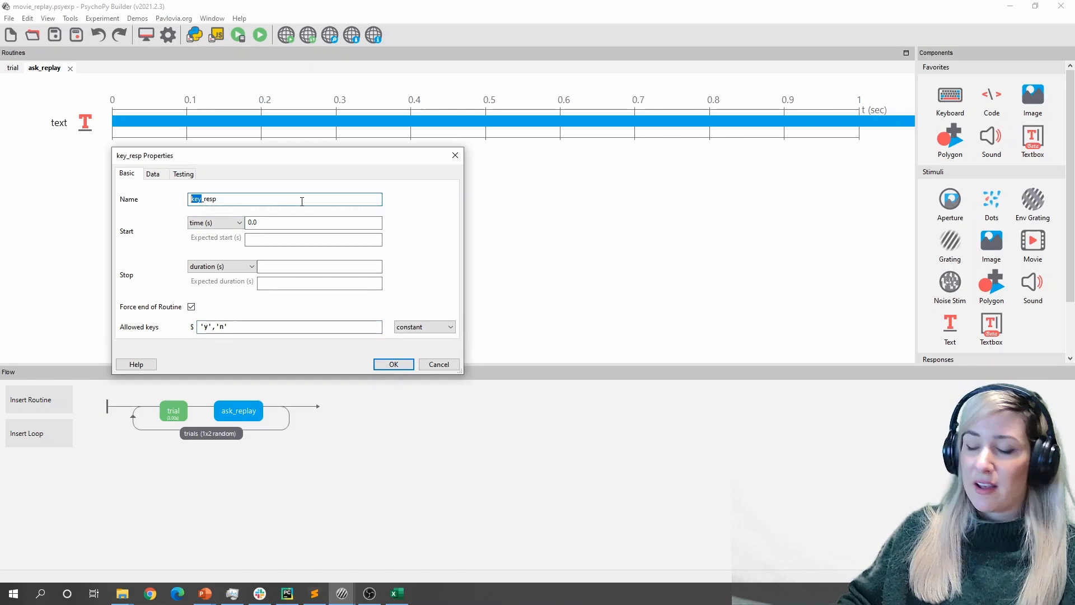
pyautogui.write('replay')
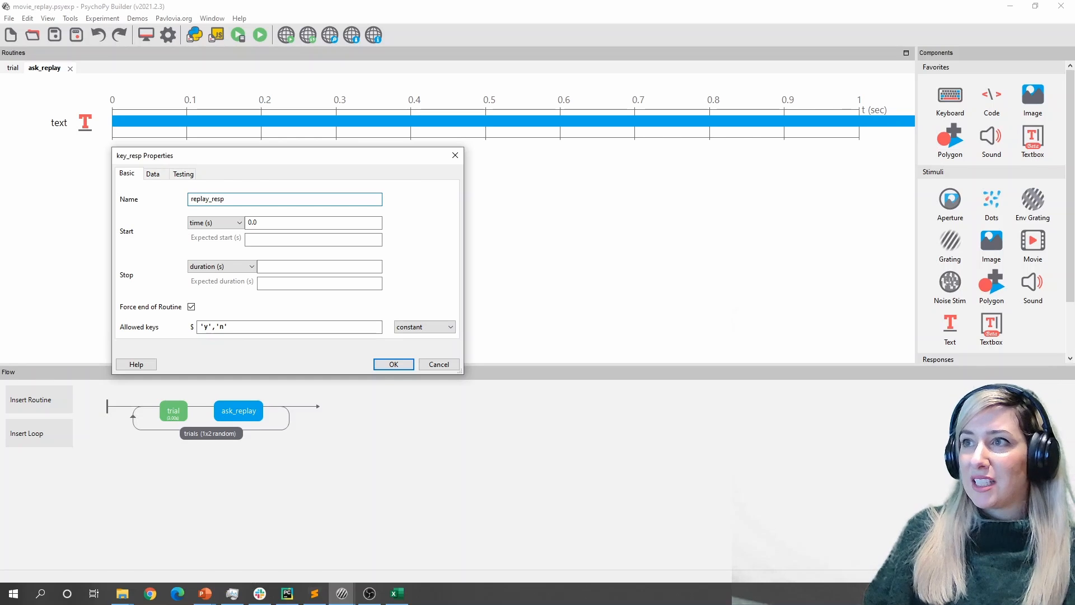
pyautogui.press('Return')
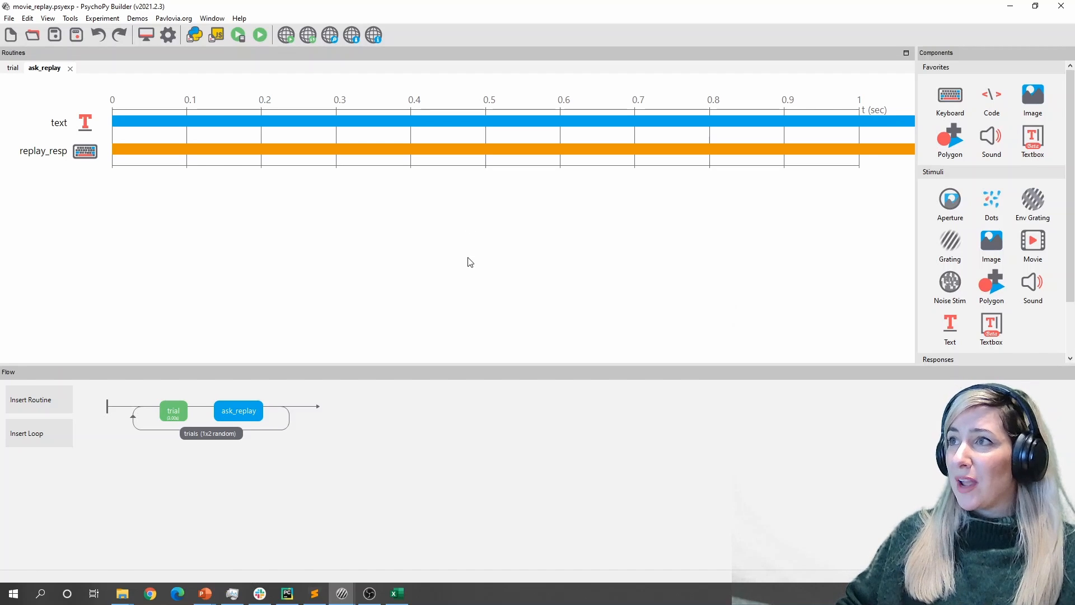
# Step: Add a Code component to ask_replay, show its End Routine code, and enlarge the editor window and its text
pyautogui.click(991, 96)
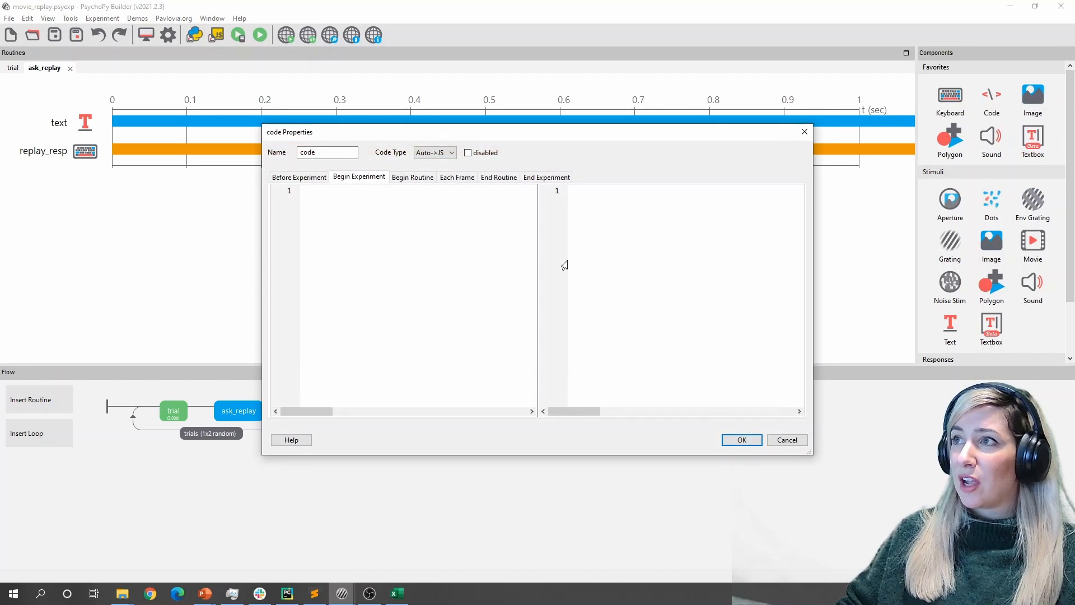
pyautogui.click(500, 177)
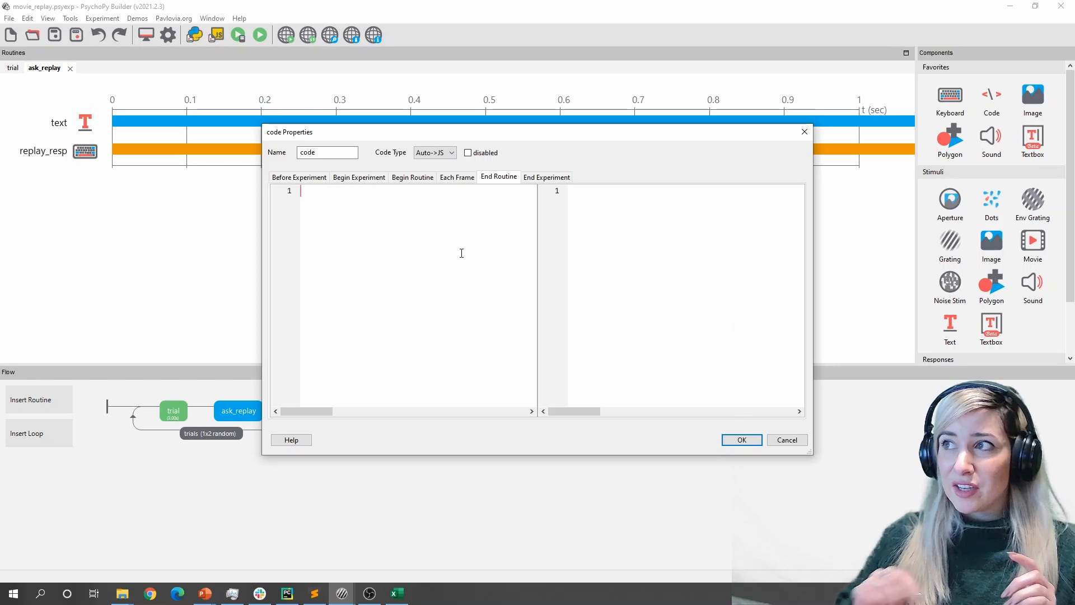
pyautogui.click(413, 177)
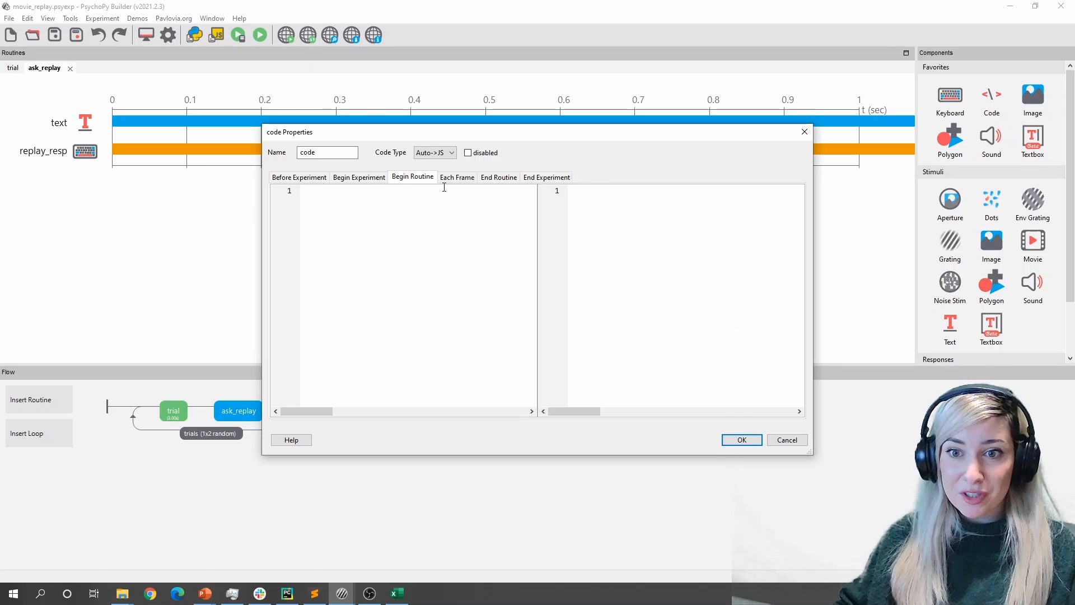
pyautogui.click(509, 178)
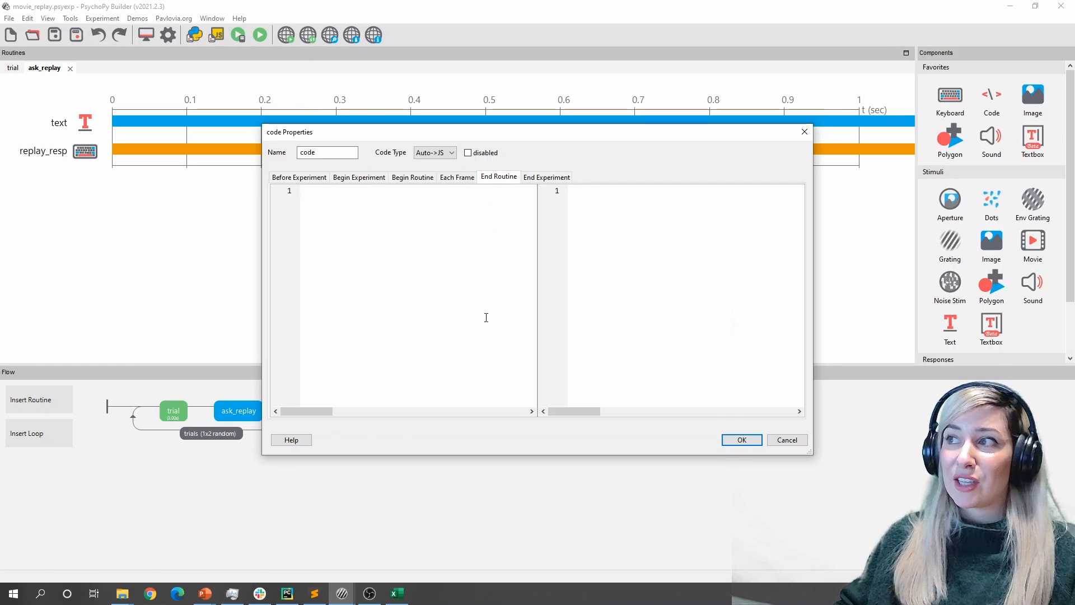
pyautogui.moveTo(481, 132); pyautogui.dragTo(524, 116)
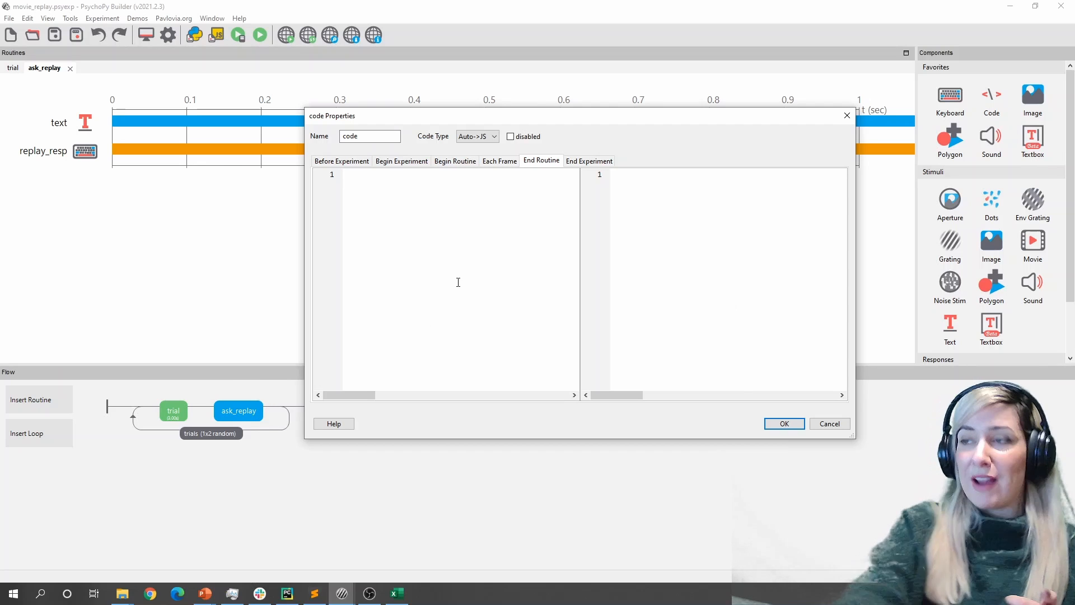
pyautogui.keyDown('ctrl'); pyautogui.scroll(3, 458, 282); pyautogui.keyUp('ctrl')
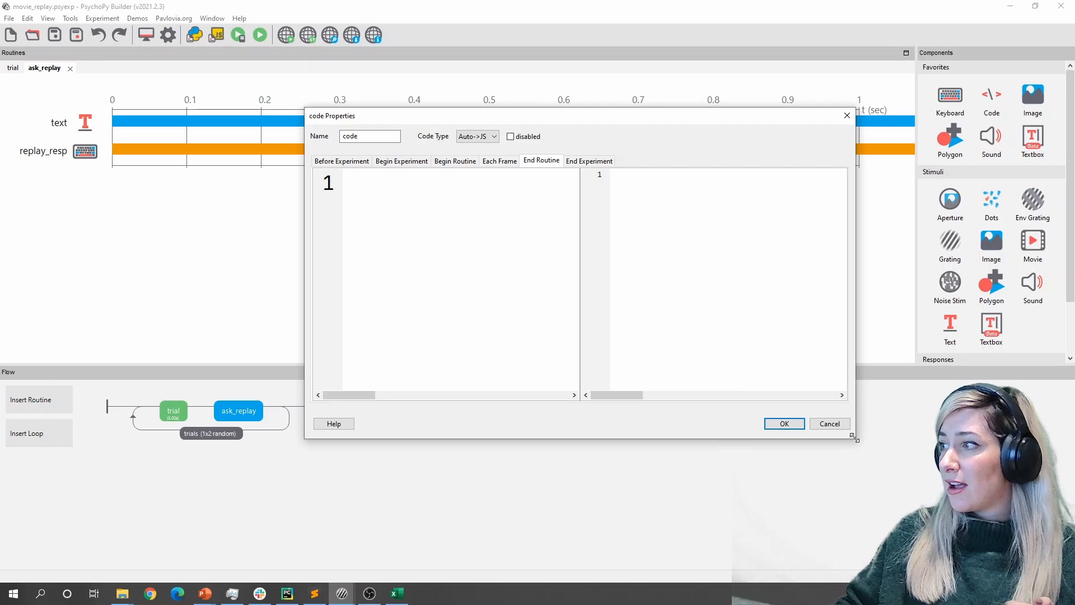
pyautogui.moveTo(852, 436); pyautogui.dragTo(976, 536)
# Step: Write End Routine code with the condition if replay_resp.keys == 'n': and the indented line replayLoop.finished = True, ending on an empty unindented line
pyautogui.write('if ')
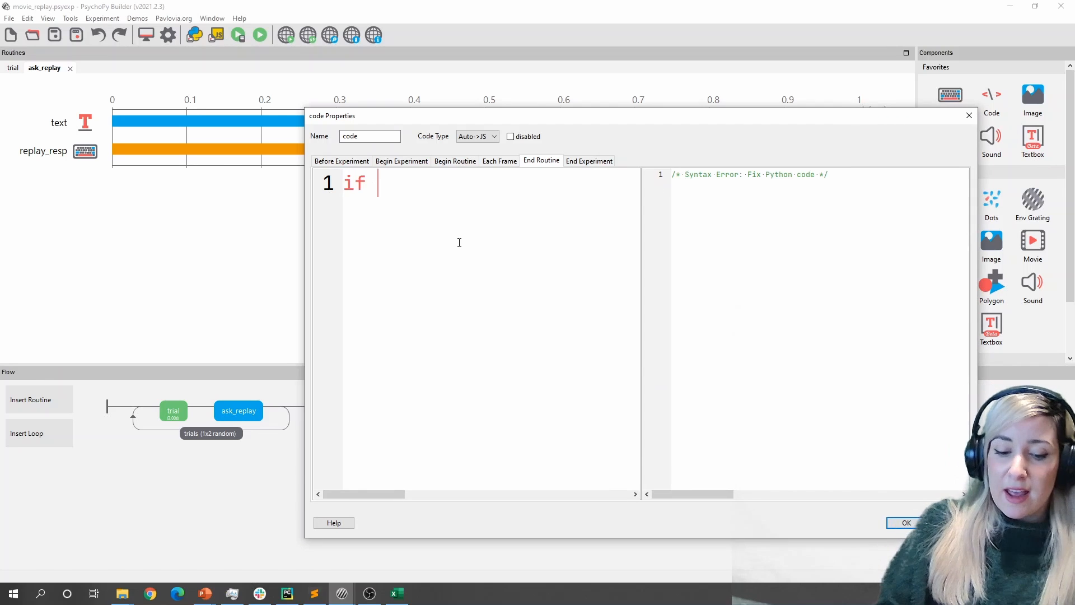
pyautogui.write('replay_re')
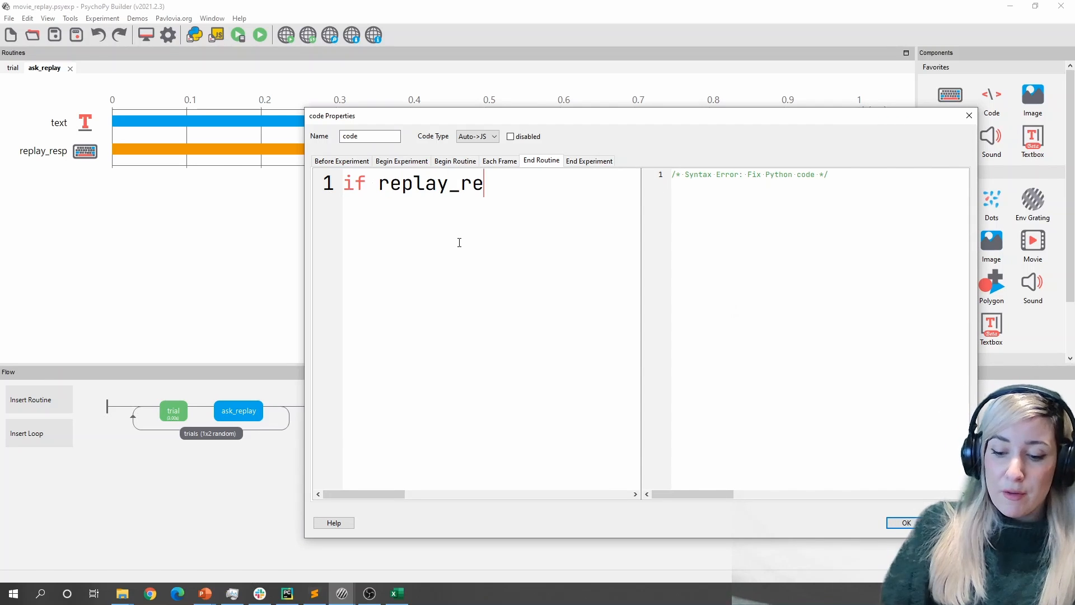
pyautogui.write("sp.keys == 'y")
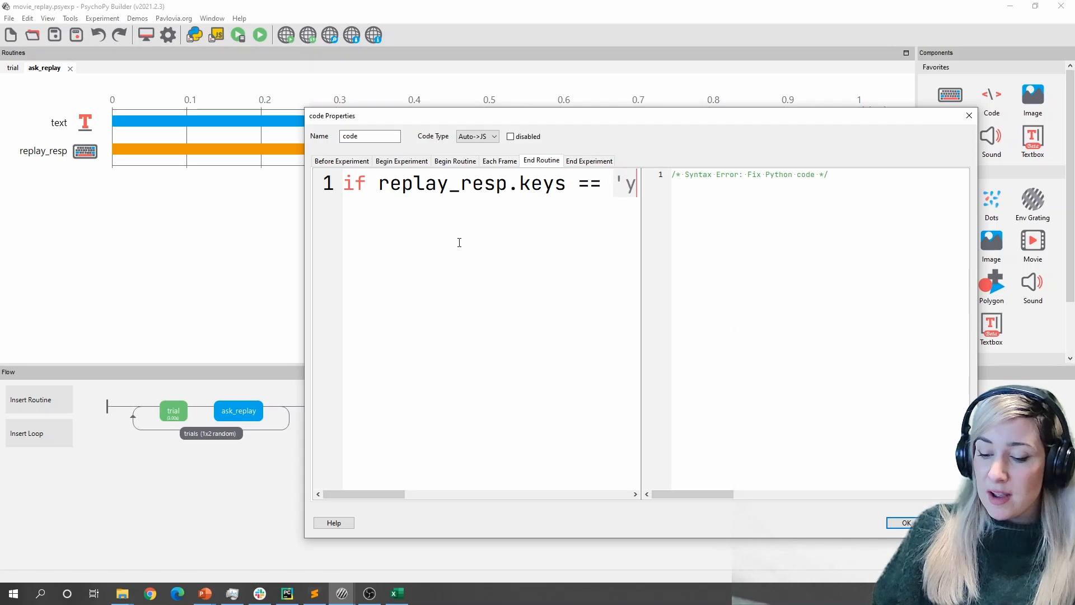
pyautogui.press('BackSpace')
pyautogui.write("n':")
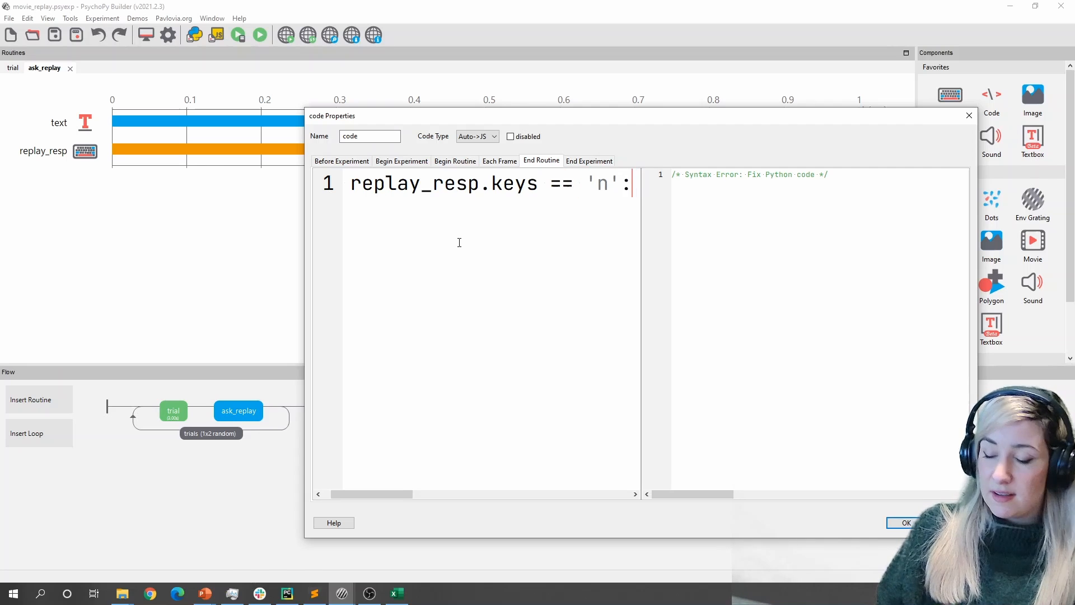
pyautogui.press('Return')
pyautogui.write('replayLoop')
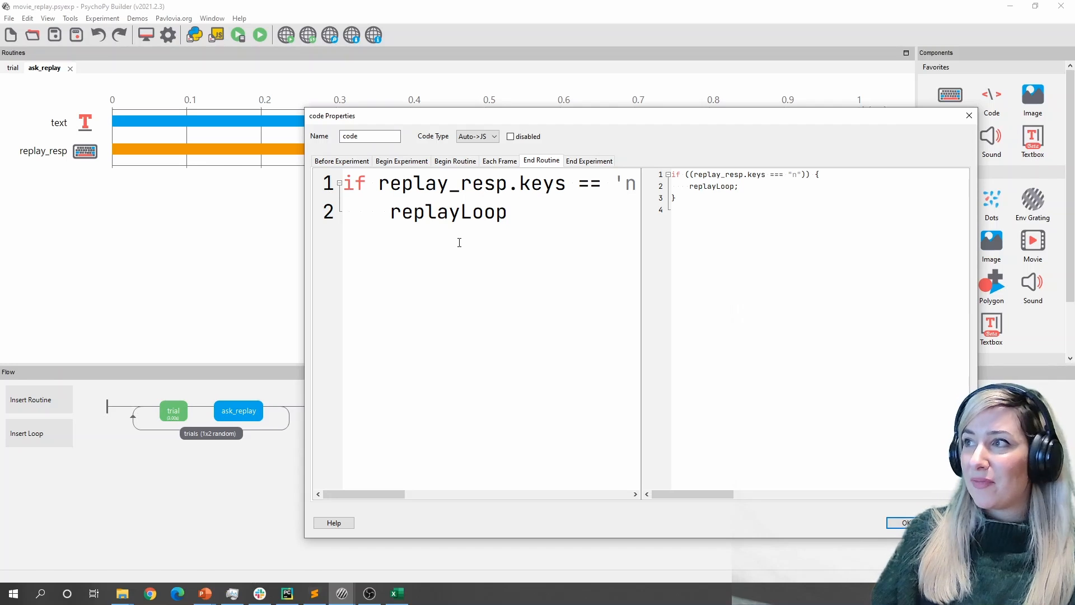
pyautogui.write('.finished = True')
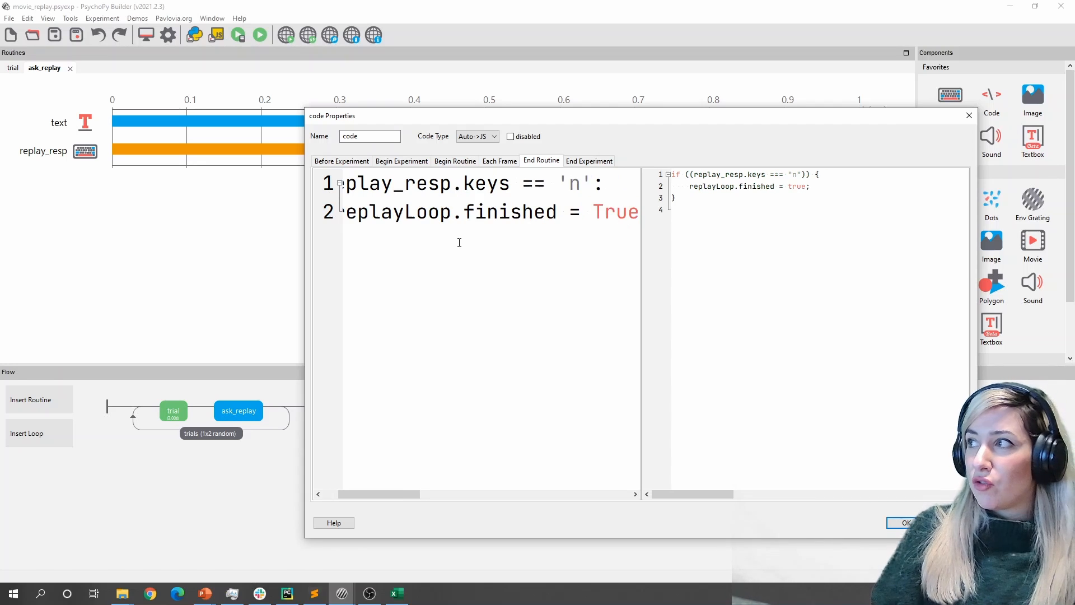
pyautogui.press('Return')
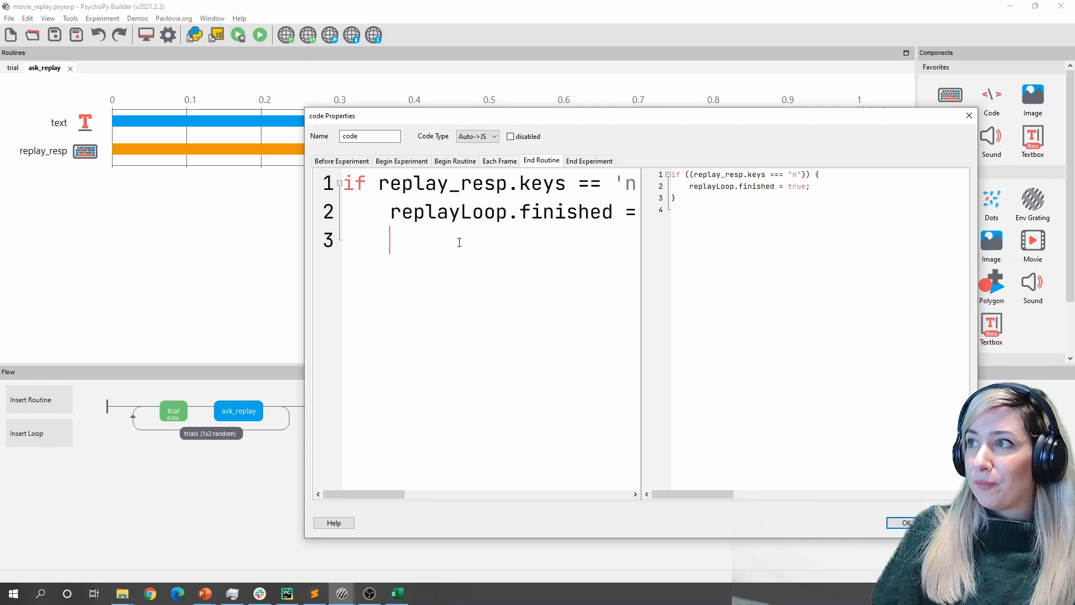
pyautogui.press('BackSpace')
pyautogui.press('BackSpace')
pyautogui.press('BackSpace')
pyautogui.press('BackSpace')
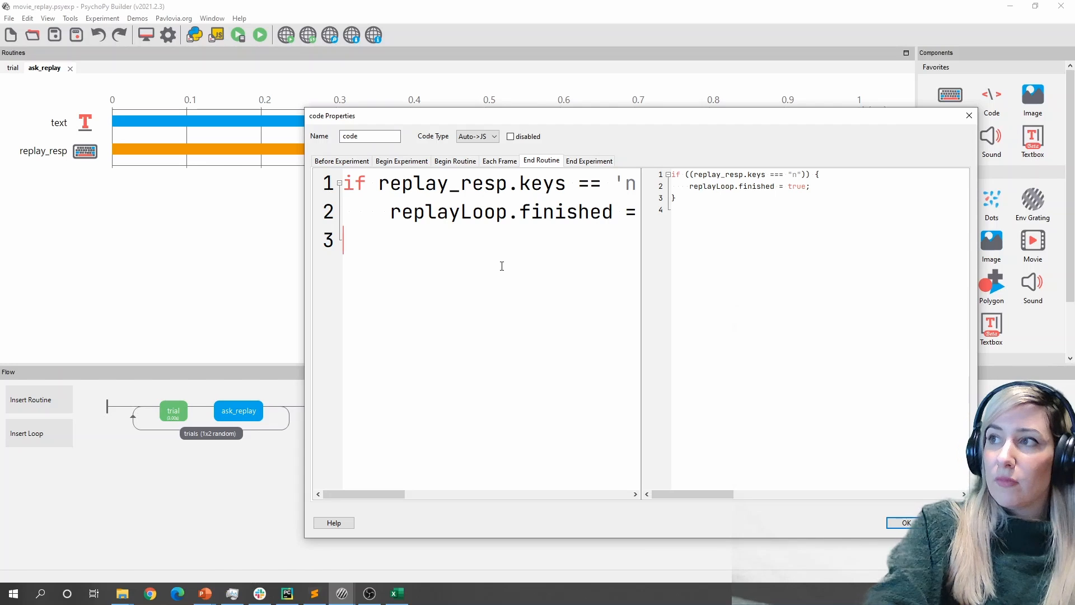
# Step: Shrink the End Routine code text to fit, check the 'n' condition and the replayLoop.finished line, and confirm the Code component
pyautogui.scroll(-2, 501, 266)
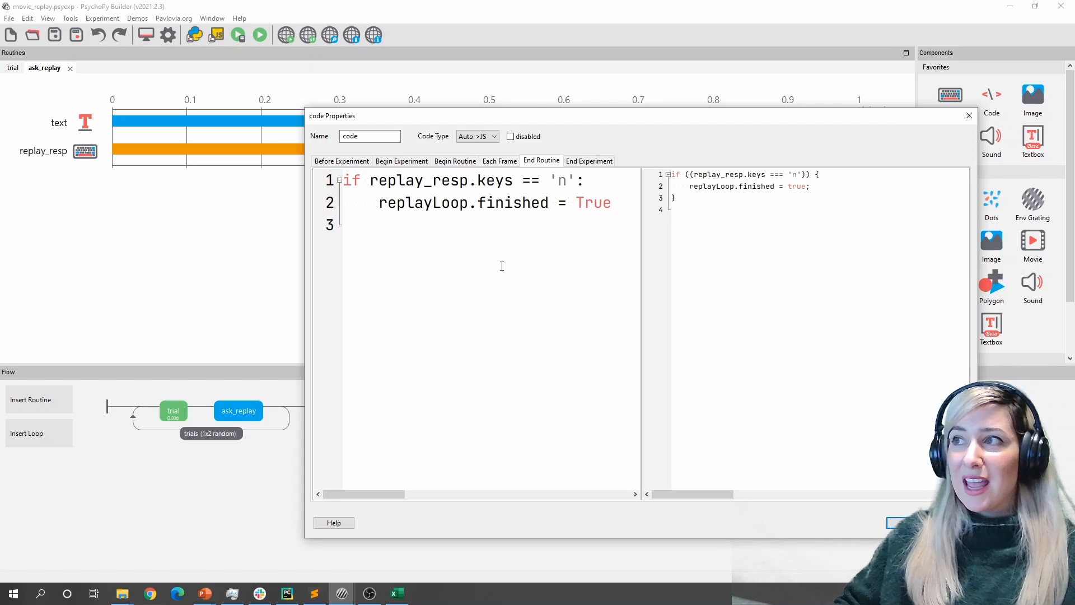
pyautogui.doubleClick(562, 185)
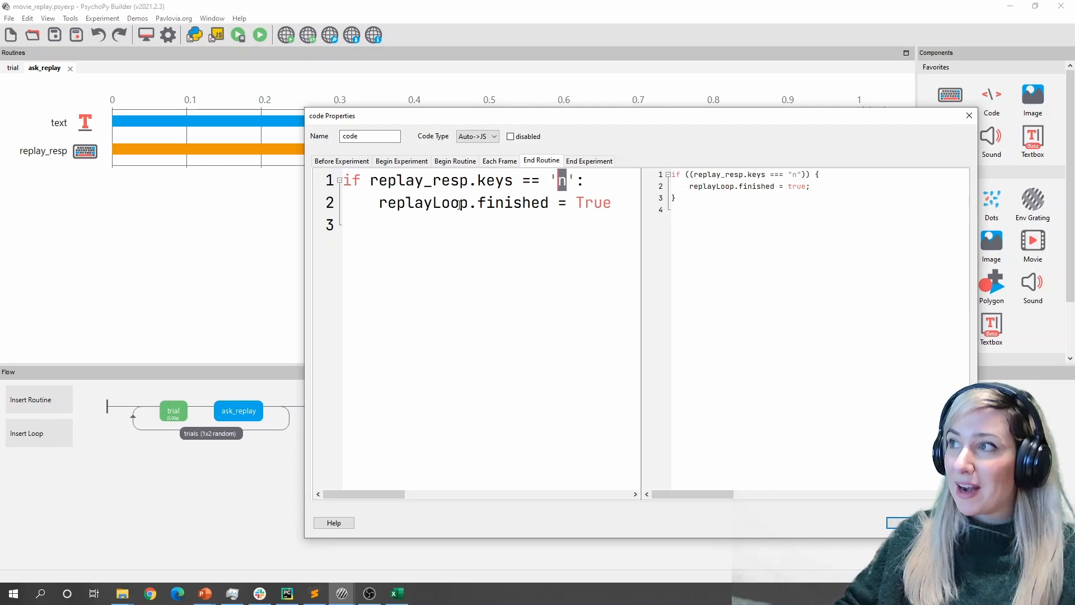
pyautogui.moveTo(375, 205); pyautogui.dragTo(614, 207)
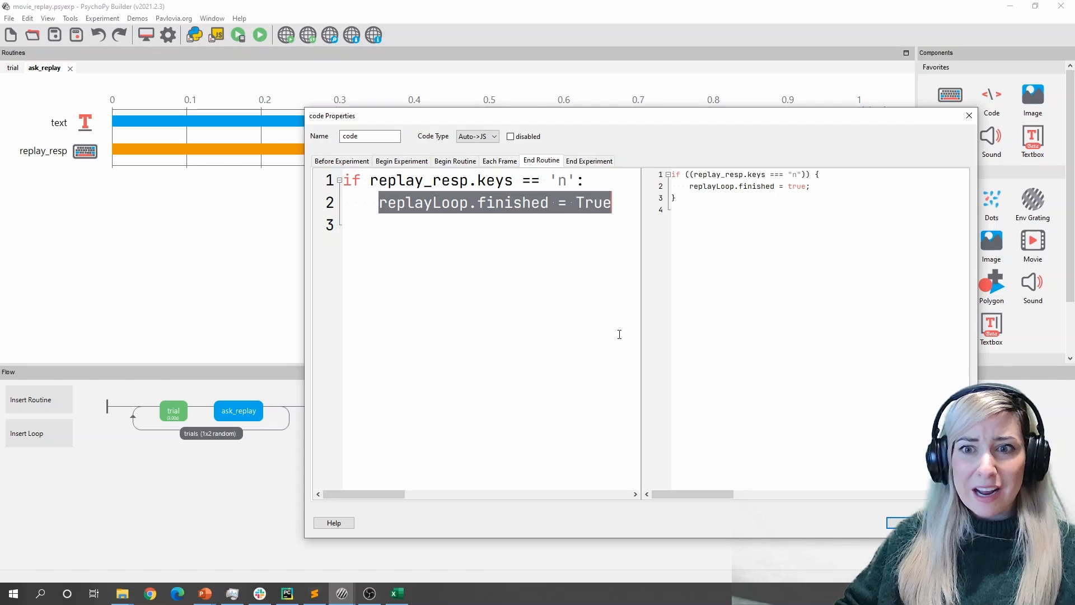
pyautogui.click(903, 523)
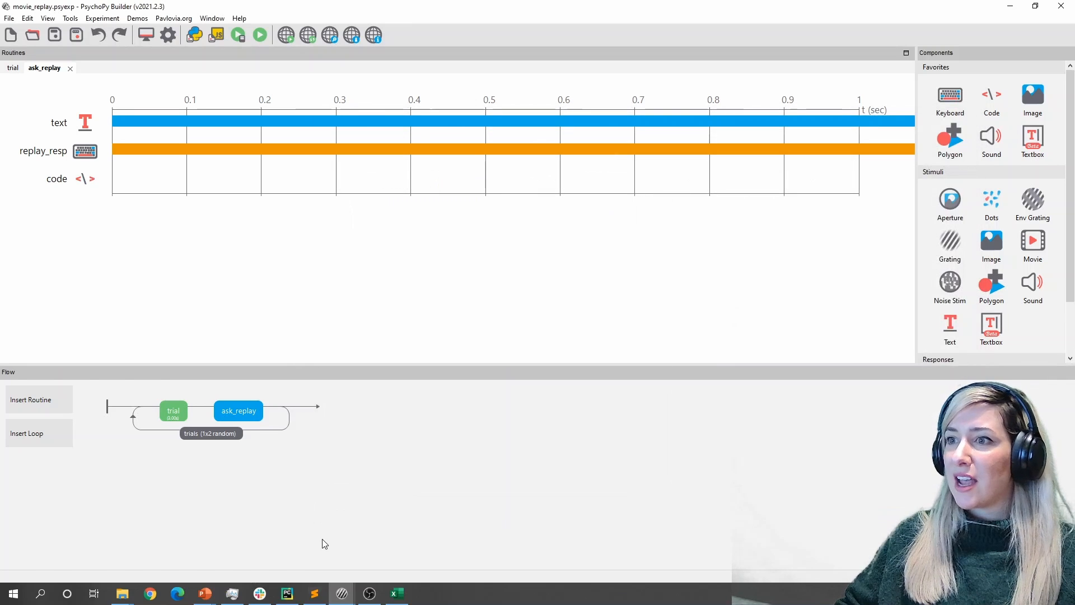
# Step: Insert a loop in the flow around both the trial and ask_replay routines, naming it replayLoop
pyautogui.click(35, 433)
pyautogui.click(274, 414)
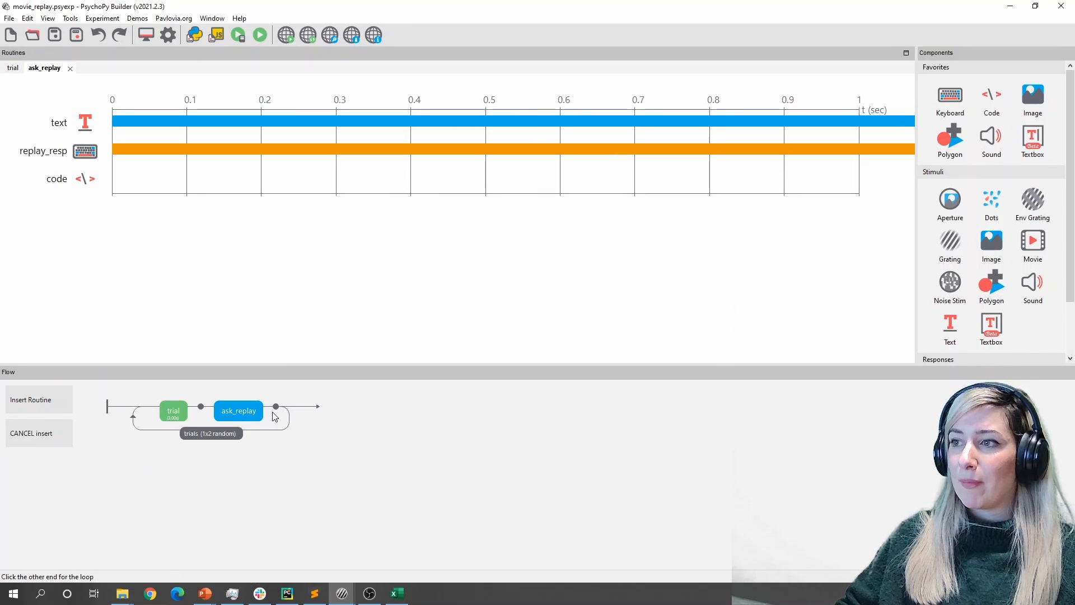
pyautogui.click(155, 409)
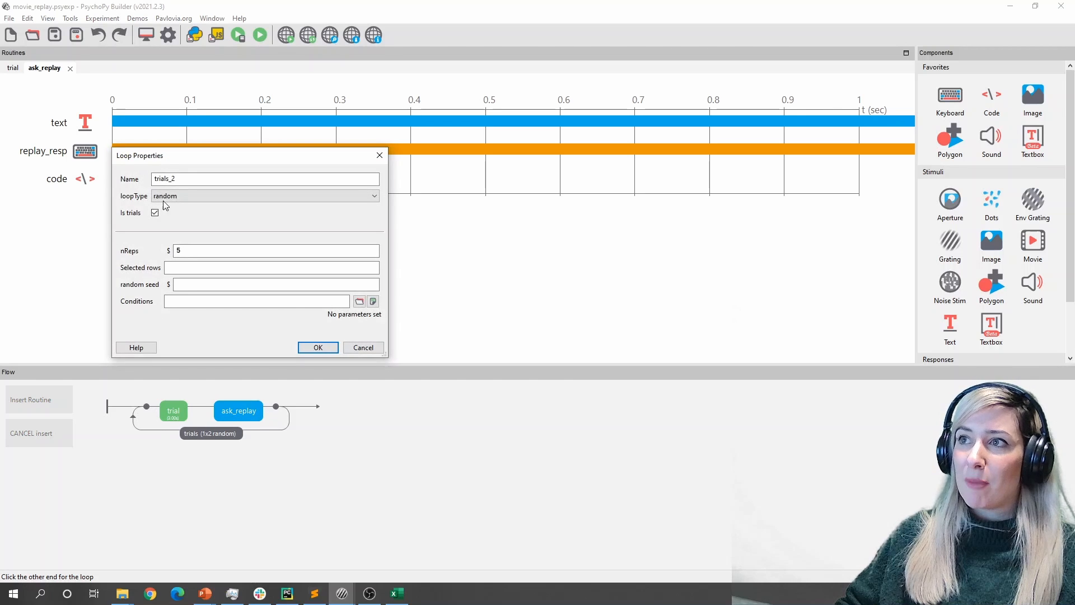
pyautogui.doubleClick(190, 179)
pyautogui.write('replayLoop')
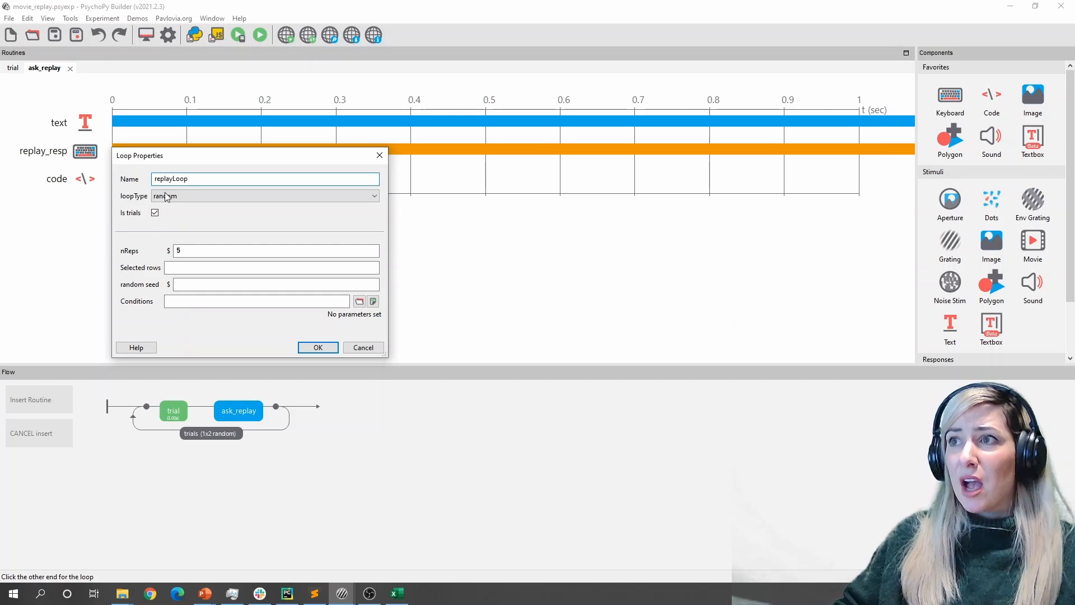
# Step: Turn off Is trials for replayLoop, set its nReps to 100, and confirm the loop properties
pyautogui.click(155, 214)
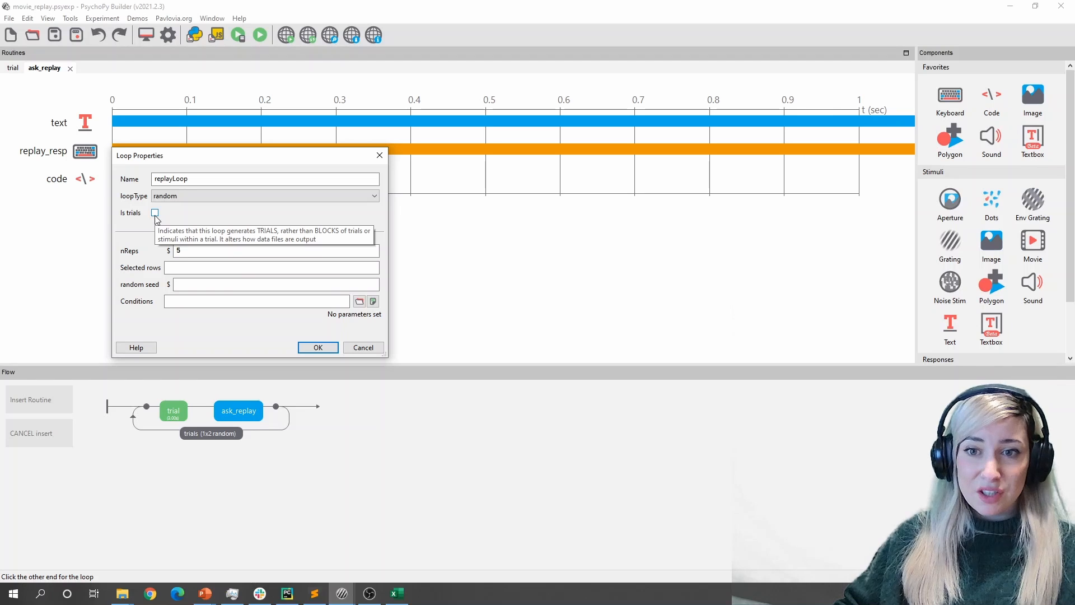
pyautogui.doubleClick(178, 250)
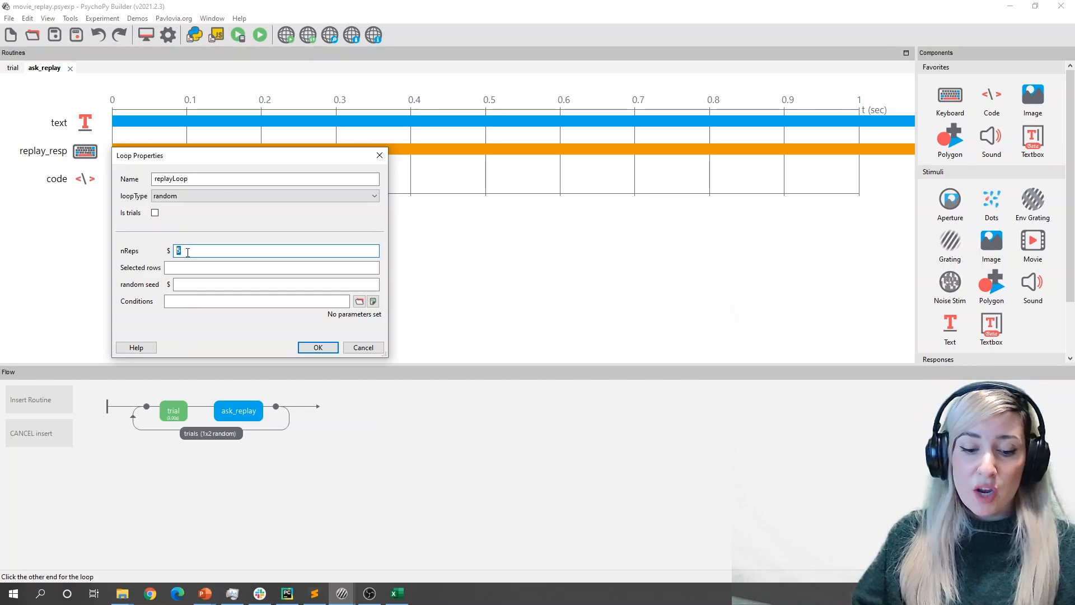
pyautogui.write('100')
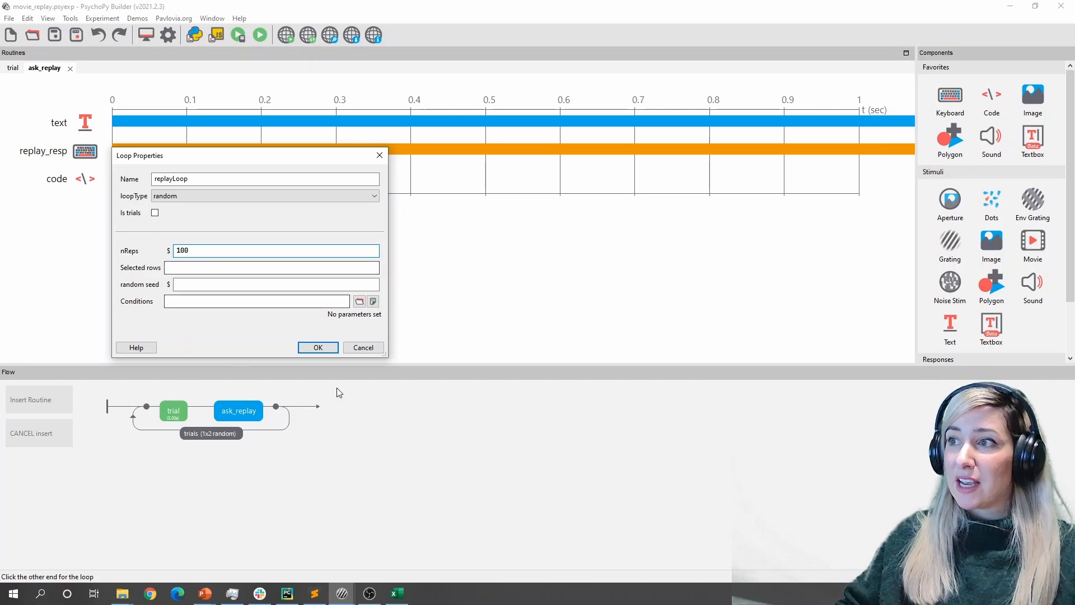
pyautogui.click(317, 347)
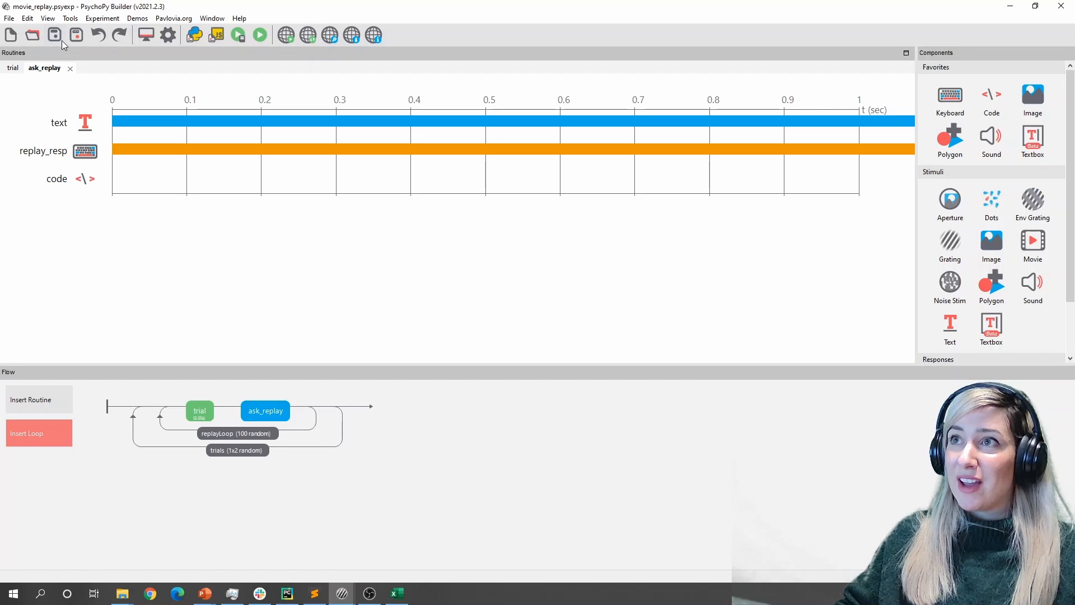
# Step: Run the experiment to test the loop, answering y to replay movies and n to finish, and return to the Builder window
pyautogui.click(262, 36)
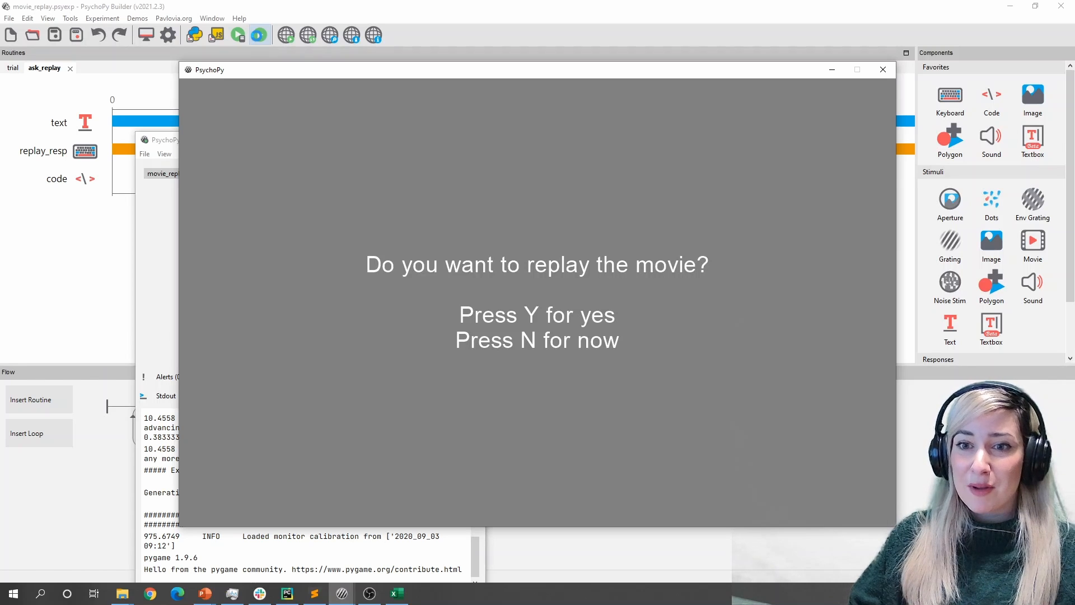
pyautogui.press('y')
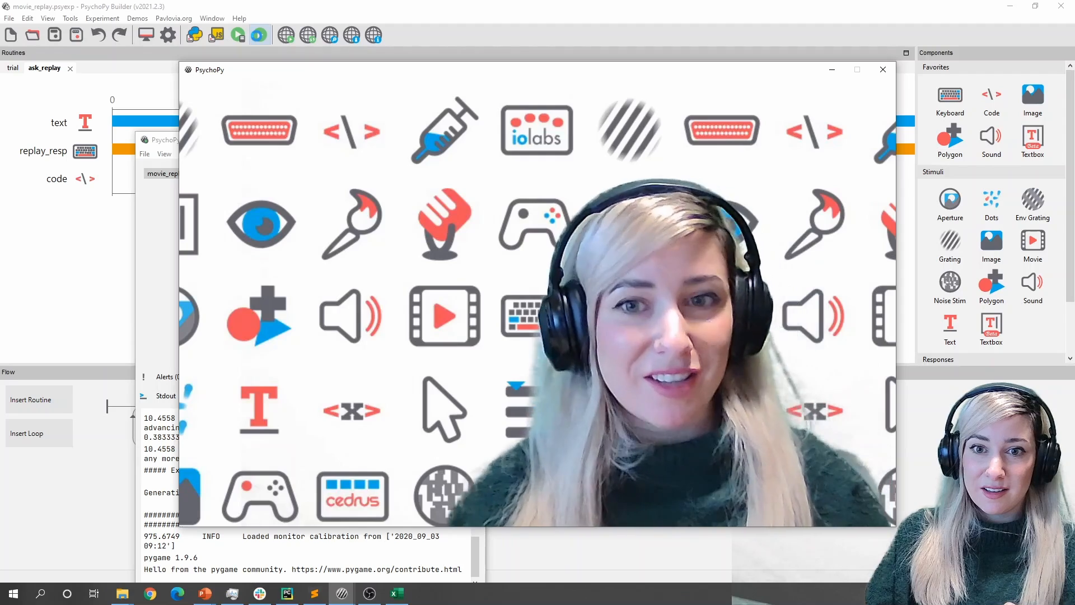
pyautogui.press('y')
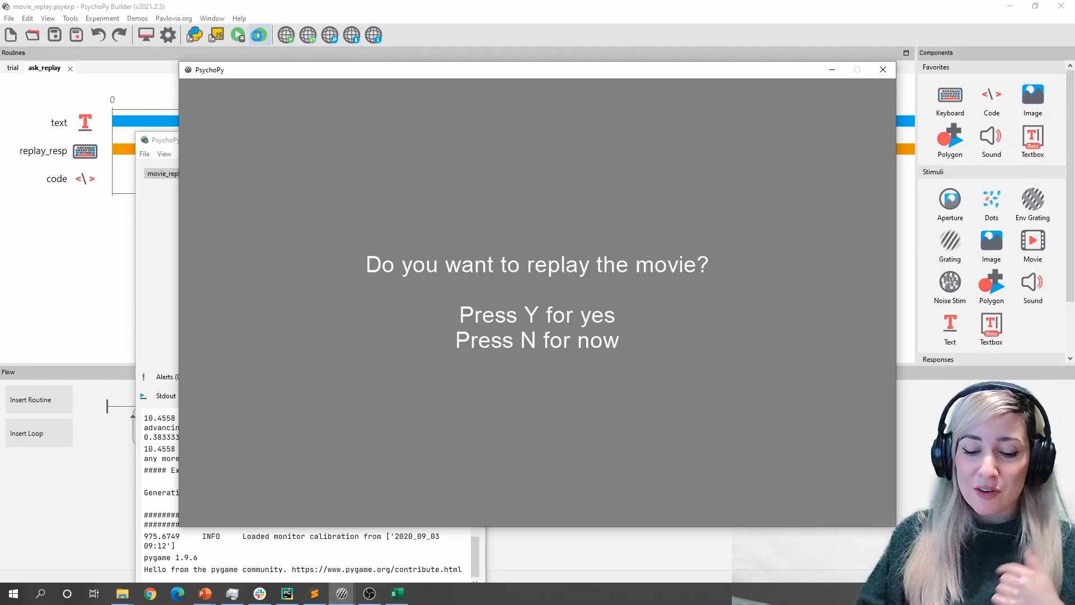
pyautogui.press('y')
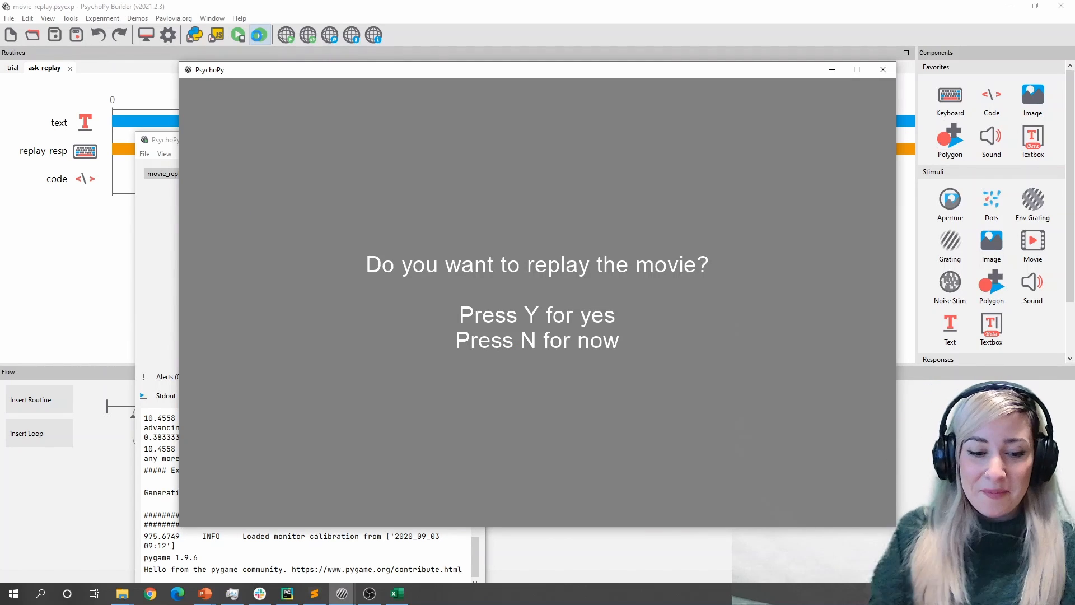
pyautogui.press('n')
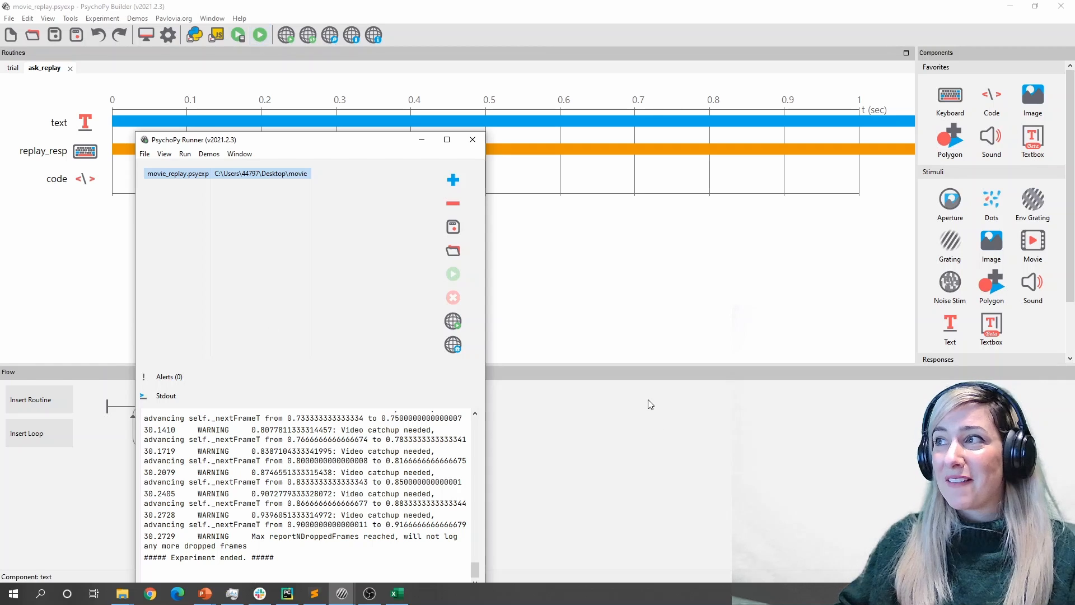
pyautogui.click(650, 405)
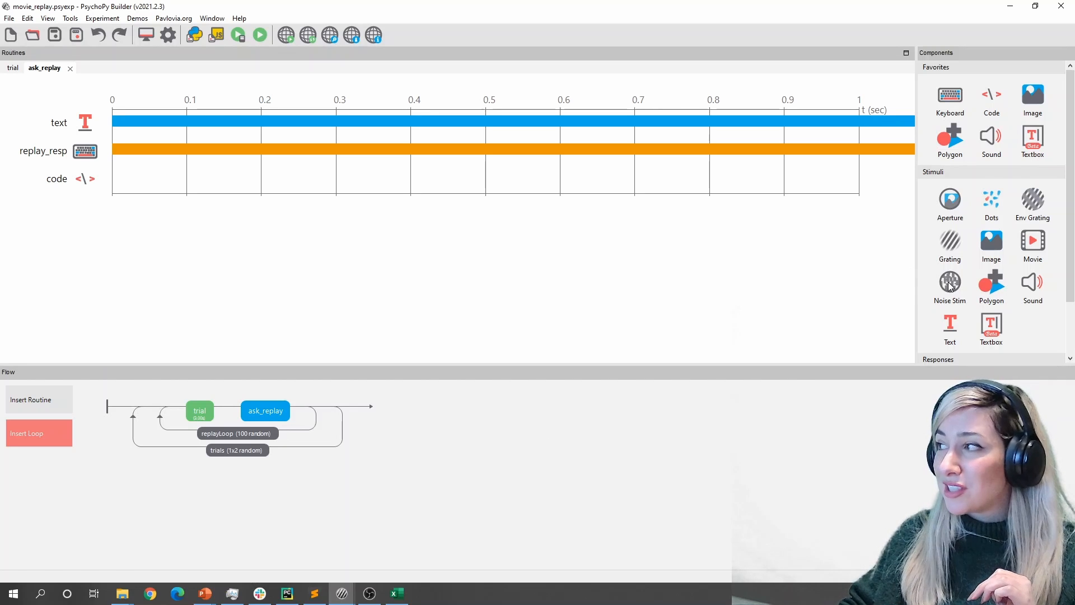
pyautogui.scroll(-2, 951, 286)
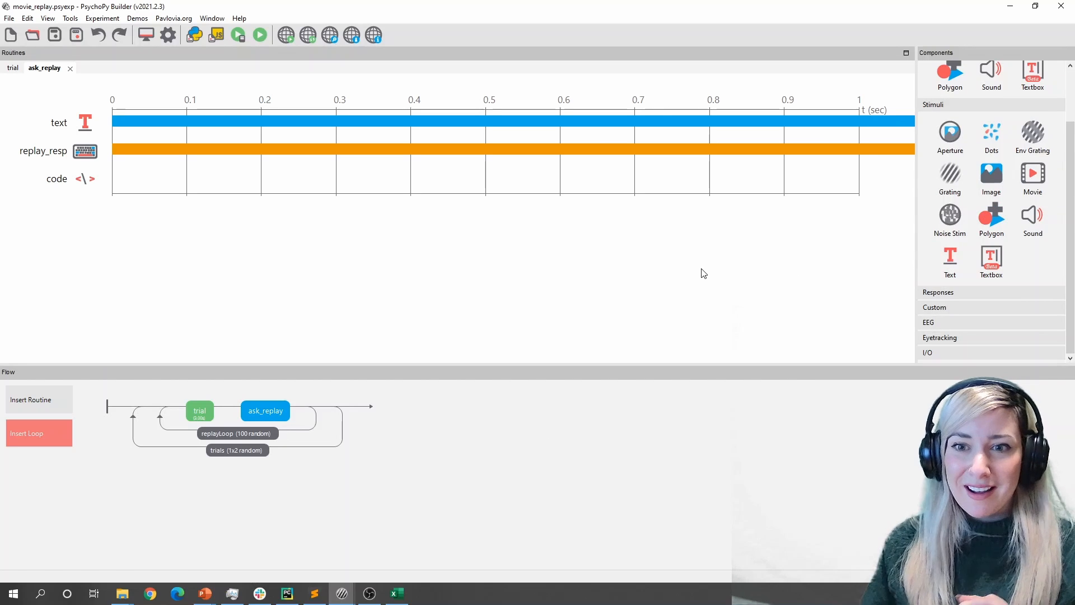